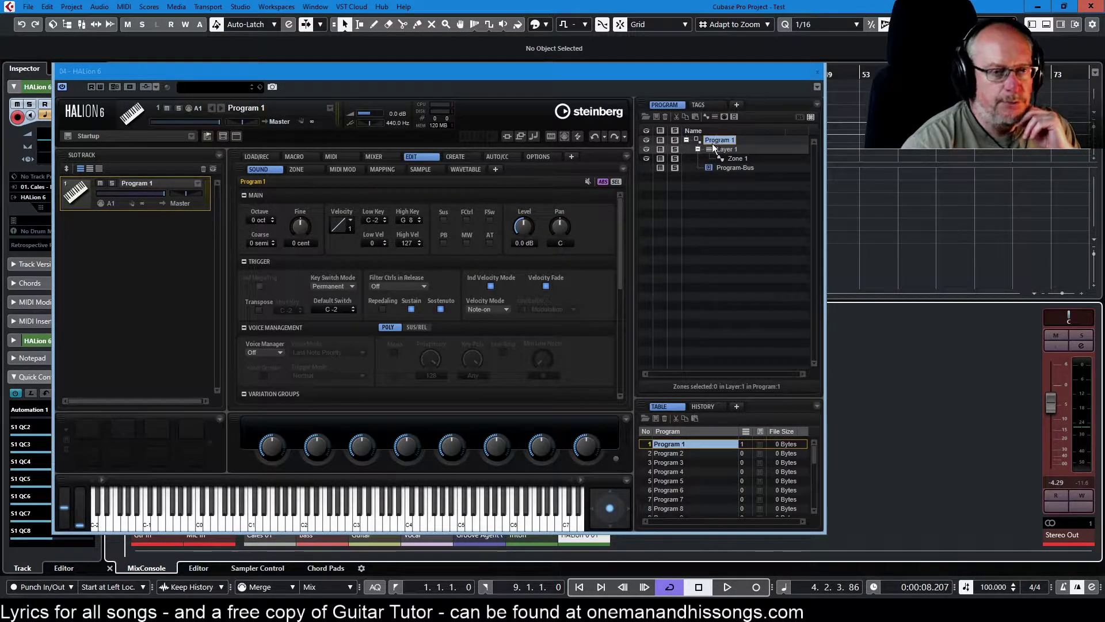
Step: Review the Trigger section with Key Switch Mode on Temporary and bring up the Voice Manager choices
scroll(358, 296, "down", 2)
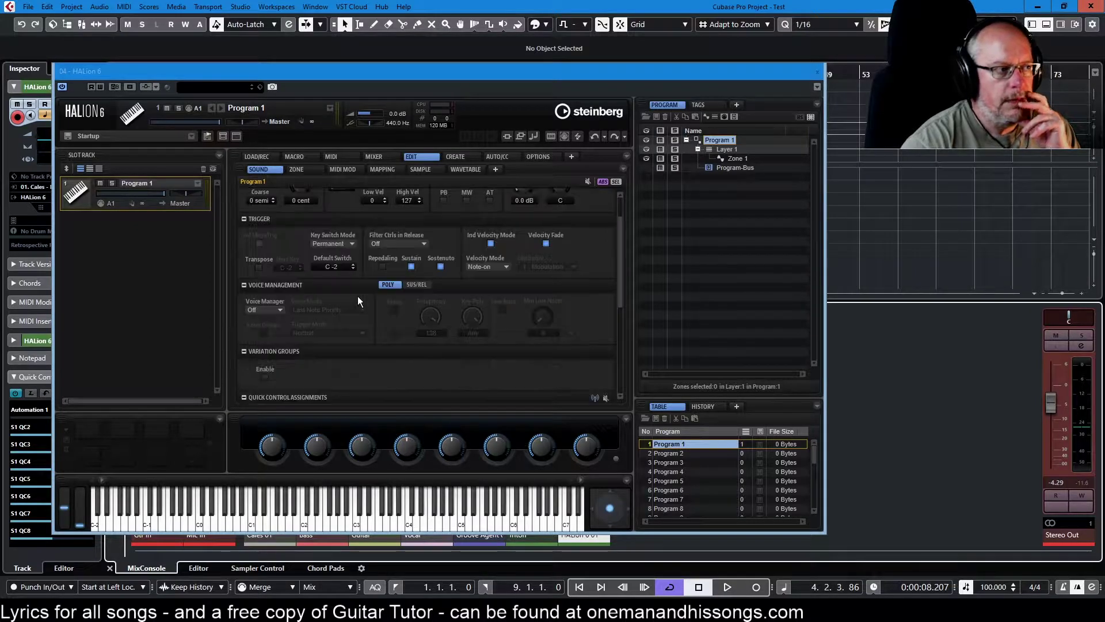
scroll(357, 296, "up", 2)
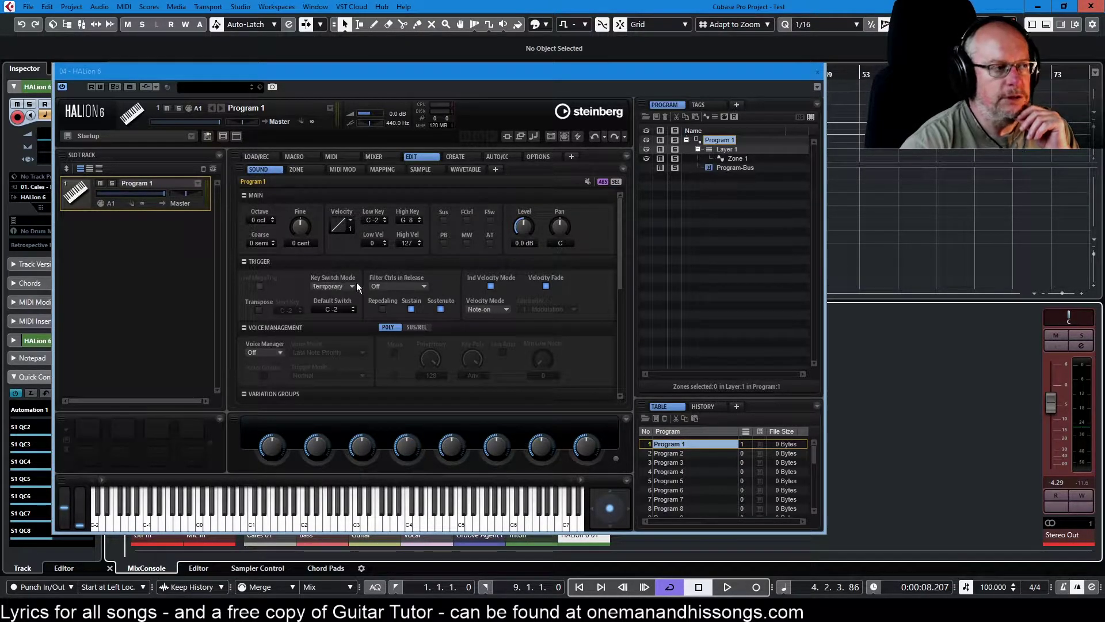
left_click(279, 351)
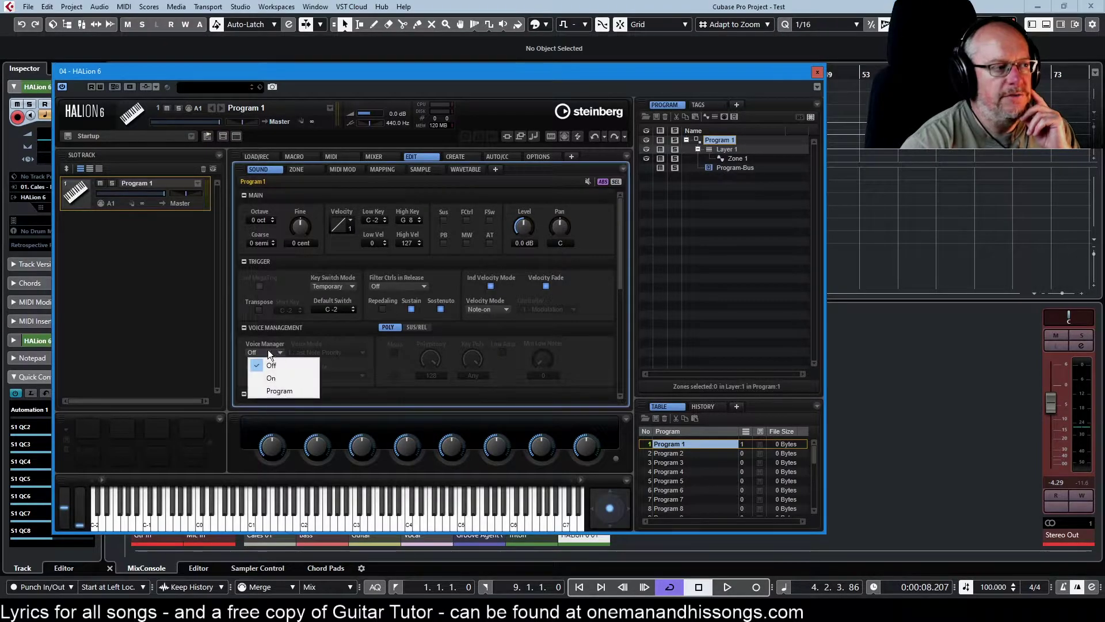
Step: Set Voice Manager to On, revealing Last Note Priority voice mode and polyphony 128
left_click(270, 379)
scroll(446, 353, "down", 3)
scroll(444, 353, "up", 1)
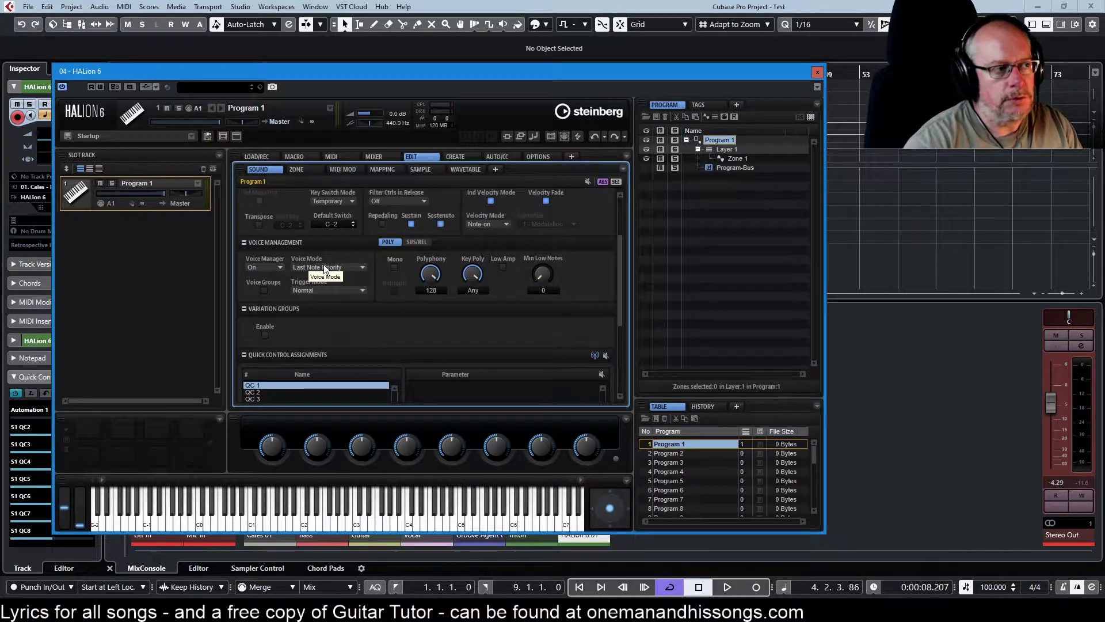
Step: Enable Mono, set Voice Mode to Low Note Priority, then switch Mono back off
left_click(395, 267)
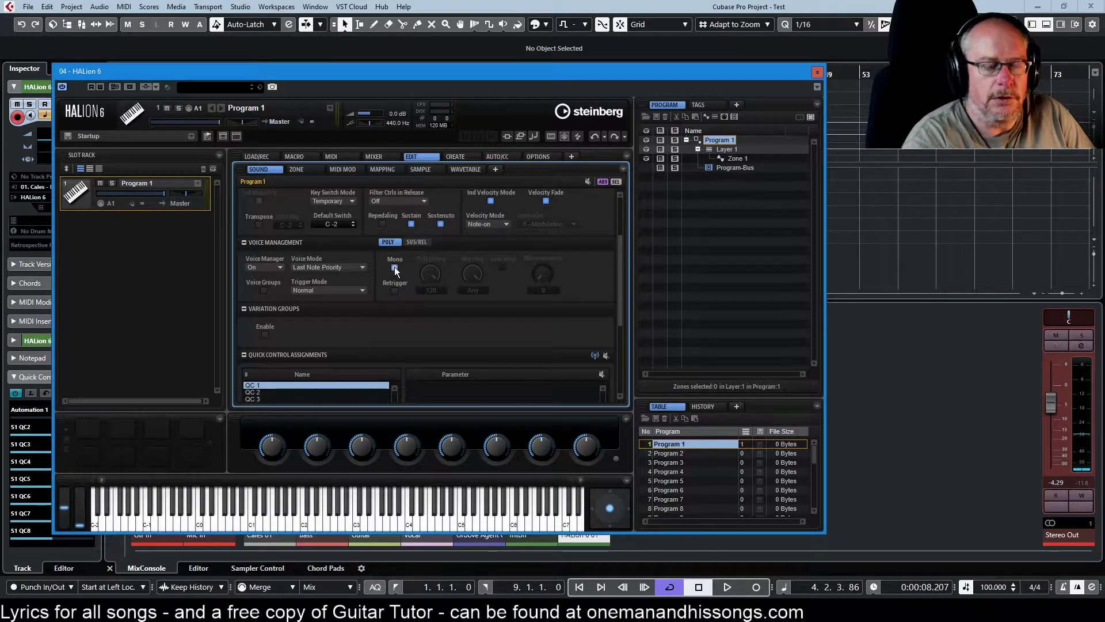
left_click(303, 268)
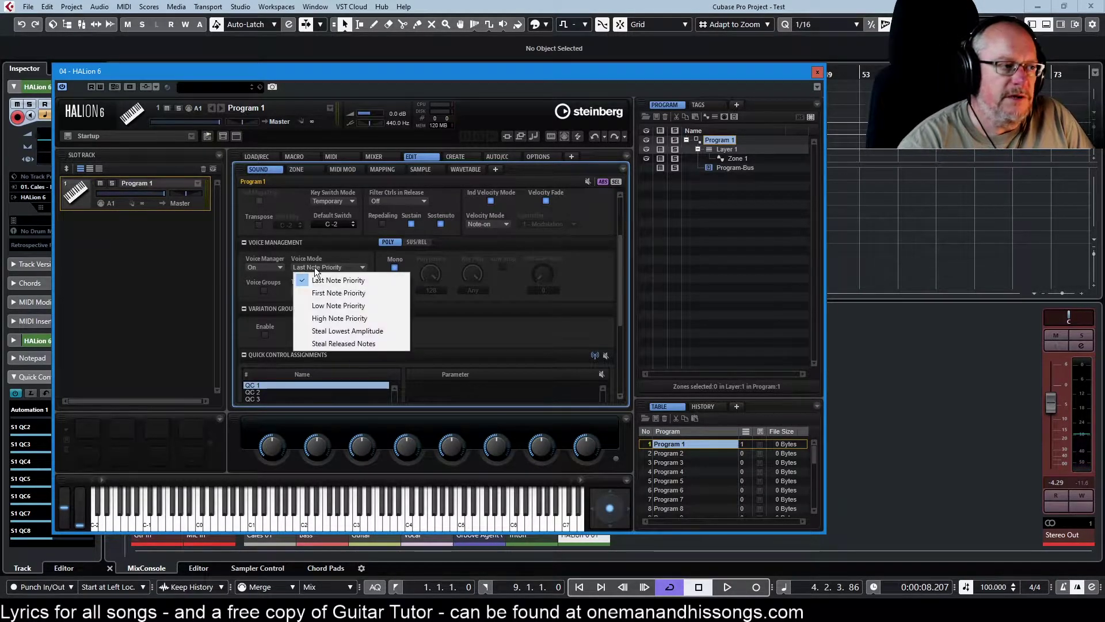
left_click(328, 302)
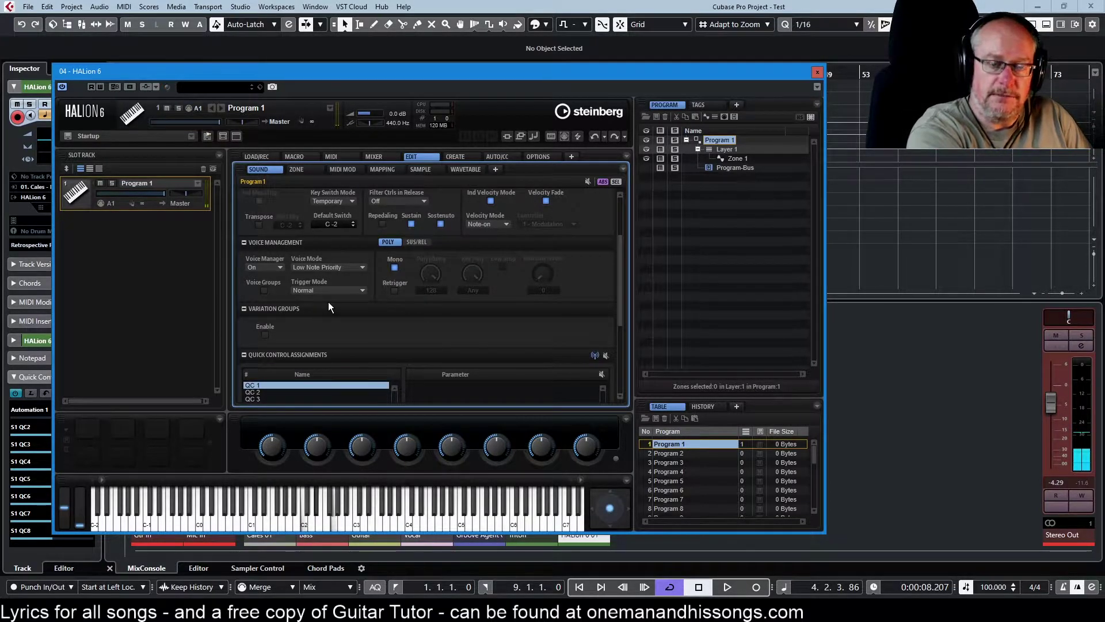
left_click(325, 268)
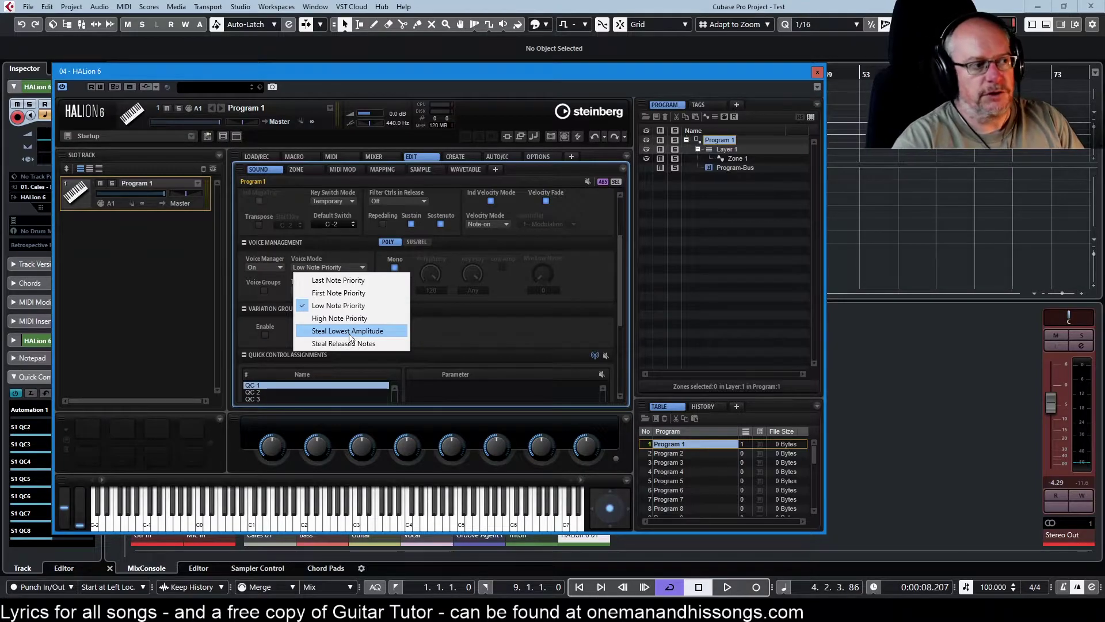
left_click(394, 266)
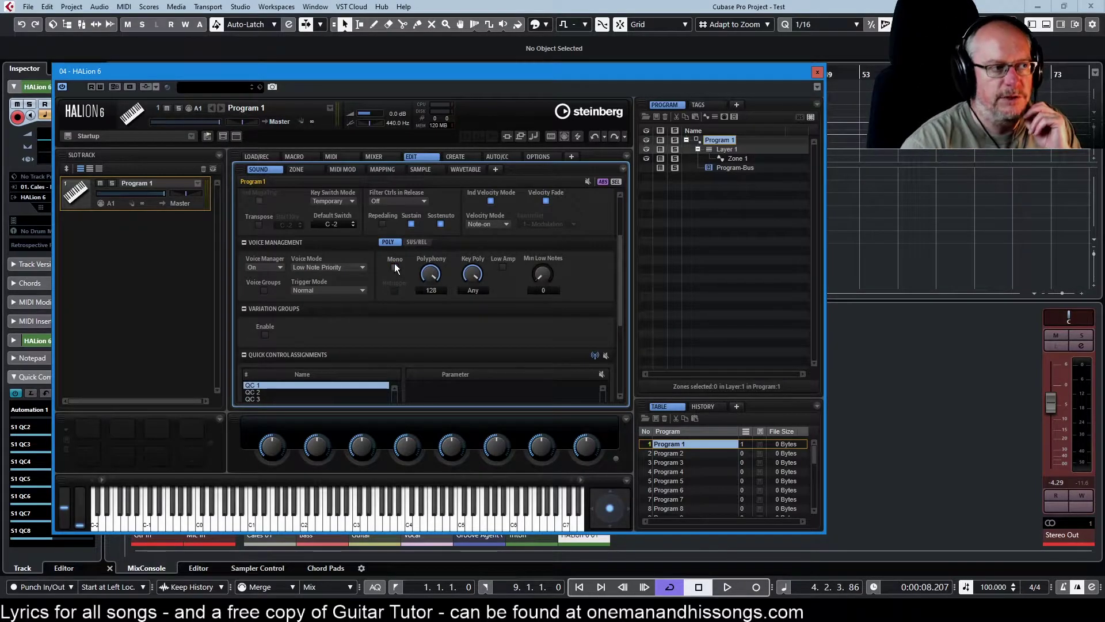
Step: Enable Low Amp note stealing and Voice Groups, then check group 1's Excl choices
left_click(503, 267)
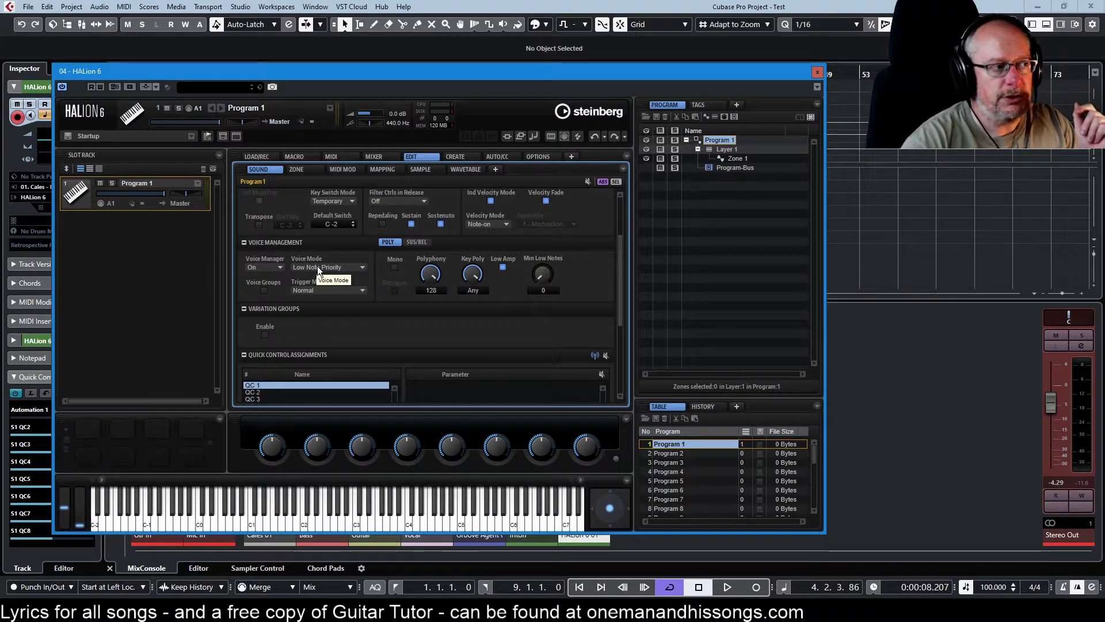
left_click(264, 290)
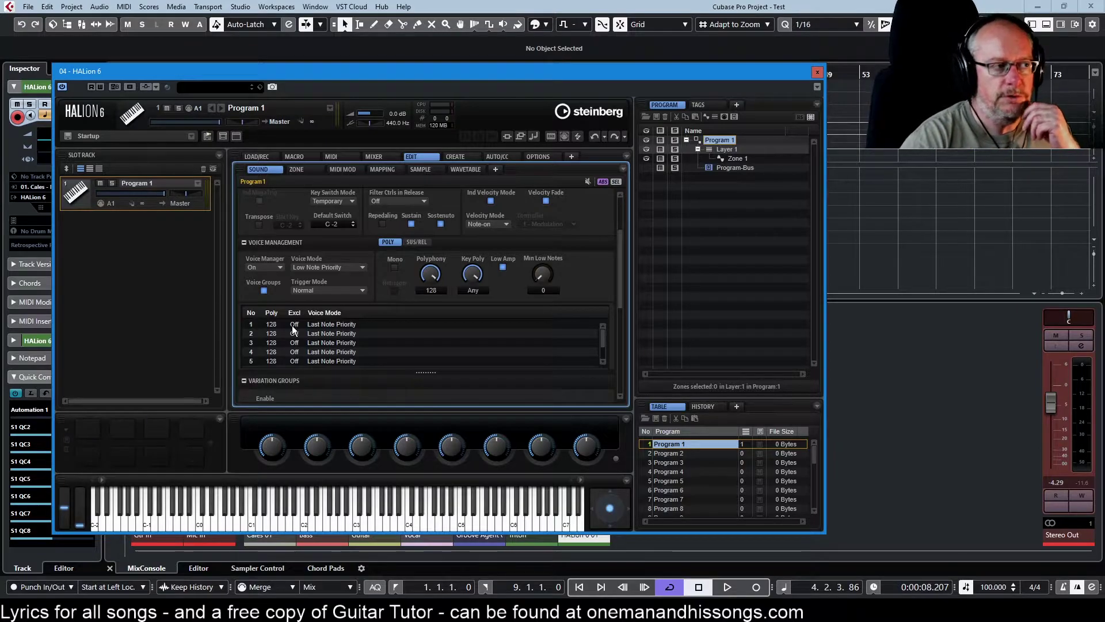
left_click(293, 325)
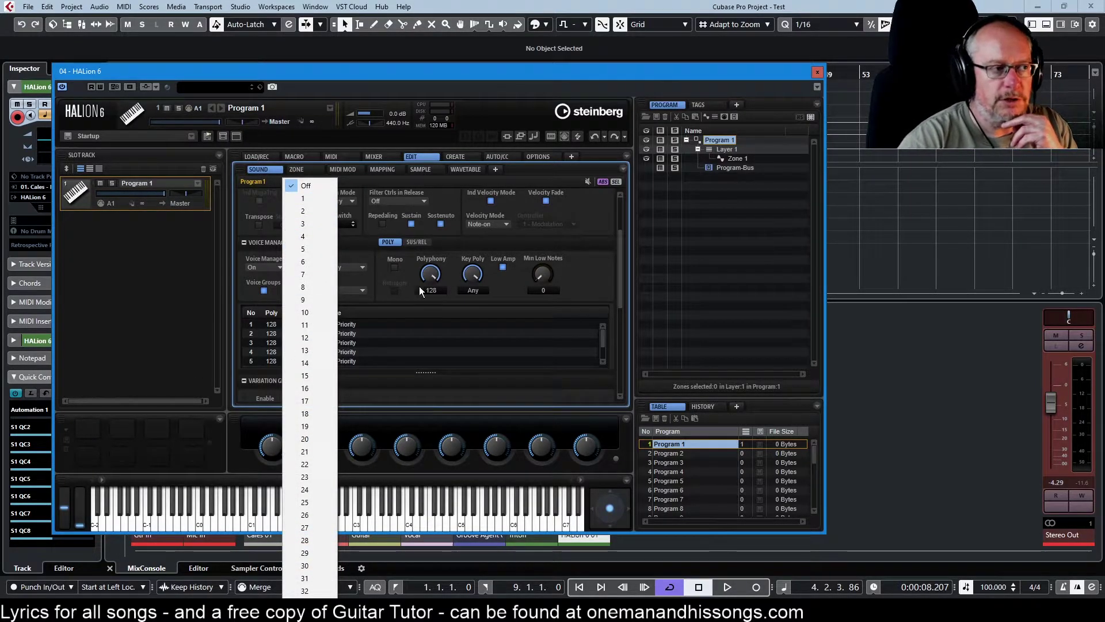
Step: Leave group 1's Excl setting unchanged and disable Voice Groups
left_click(418, 316)
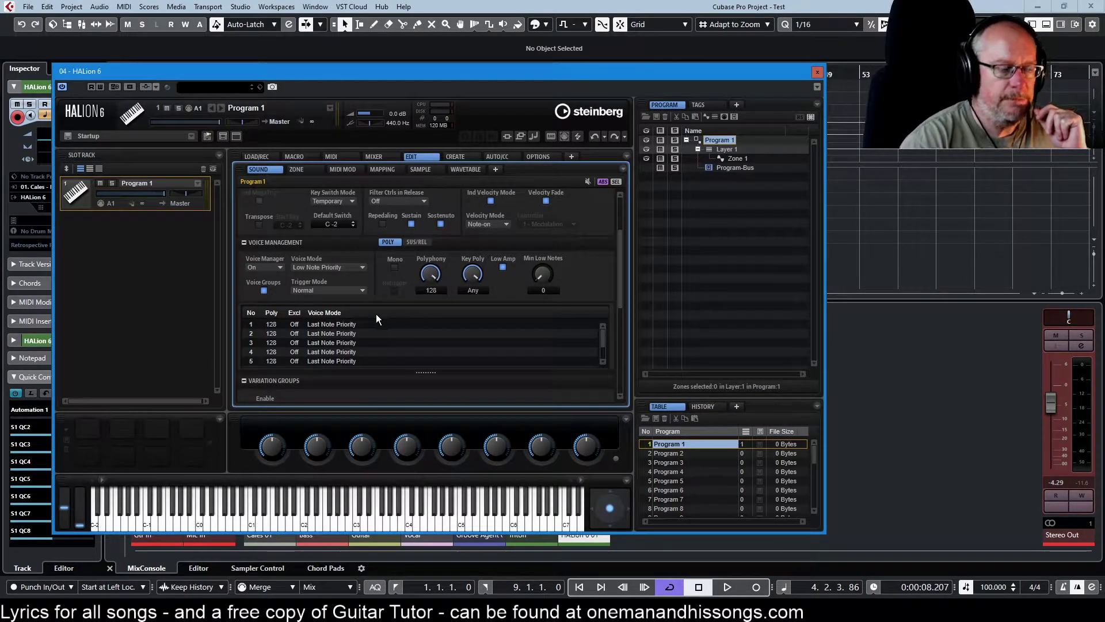
left_click(265, 290)
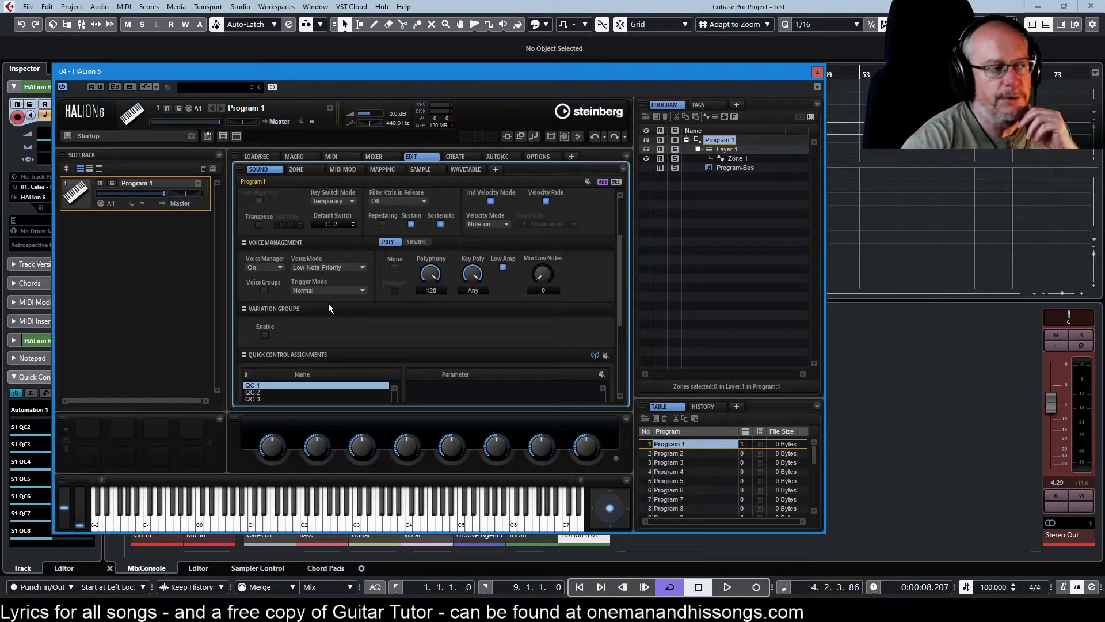
Step: Set Voice Mode back to Last Note Priority with Retrigger, toggling Mono on then off
left_click(395, 267)
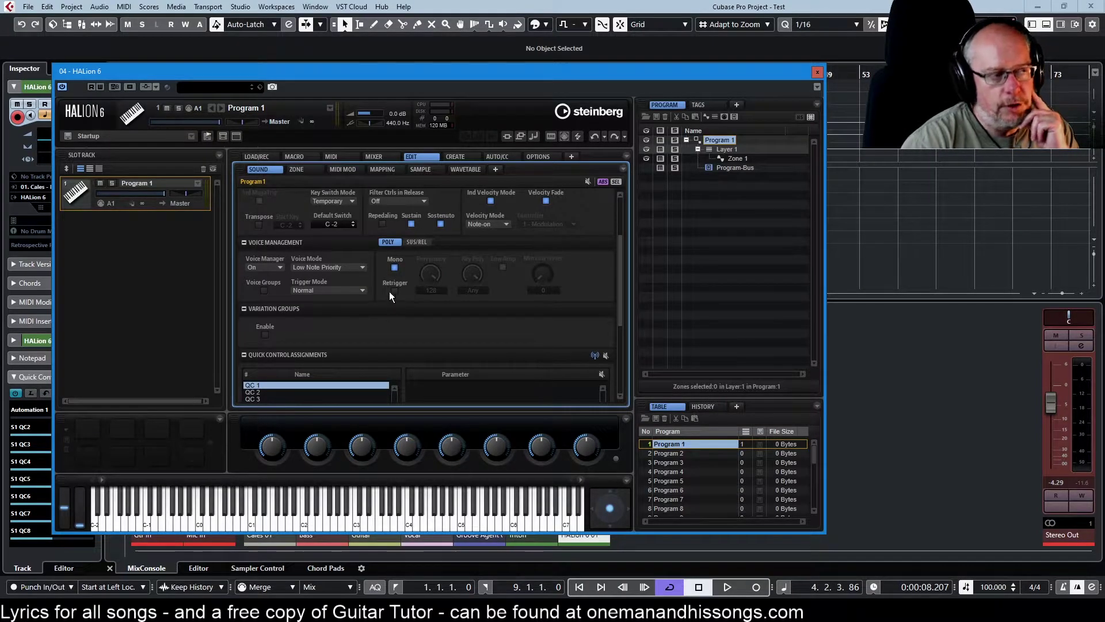
left_click(310, 264)
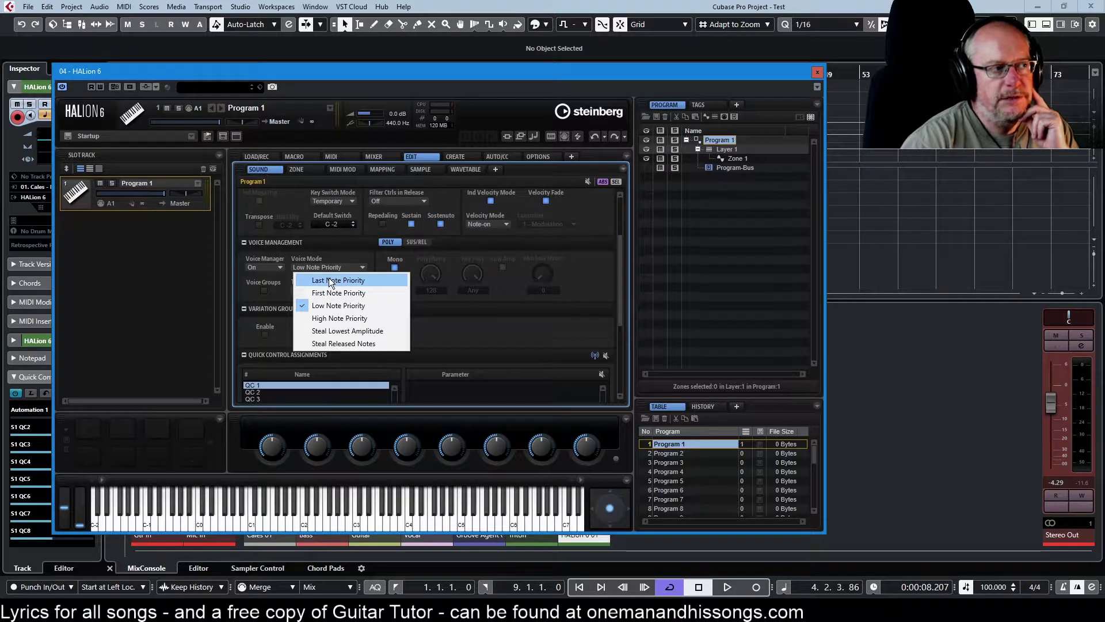
left_click(329, 279)
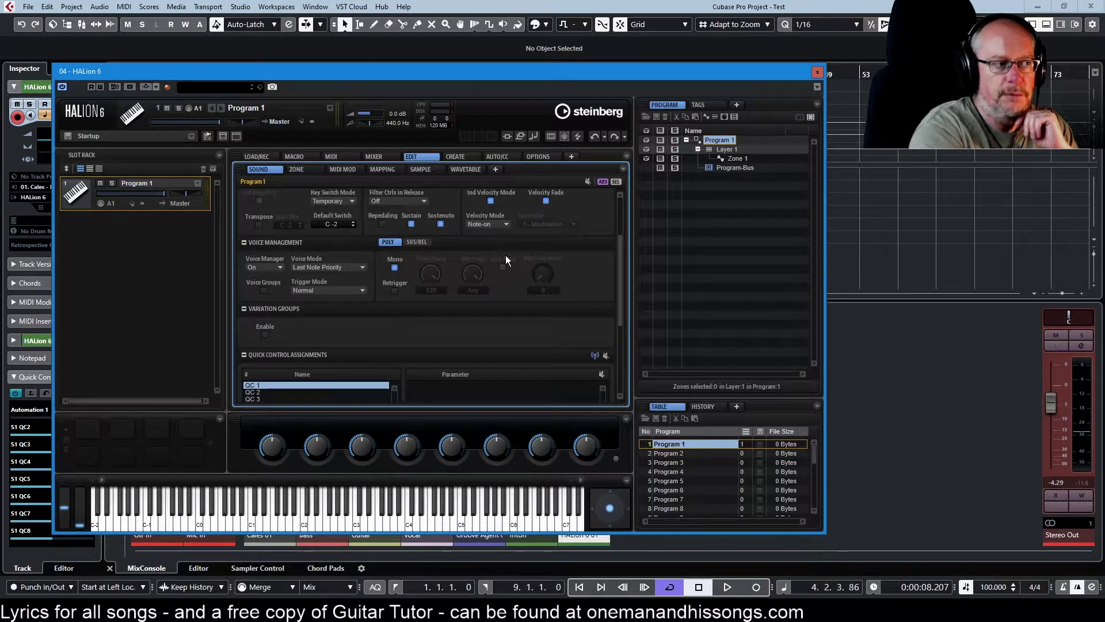
left_click(394, 290)
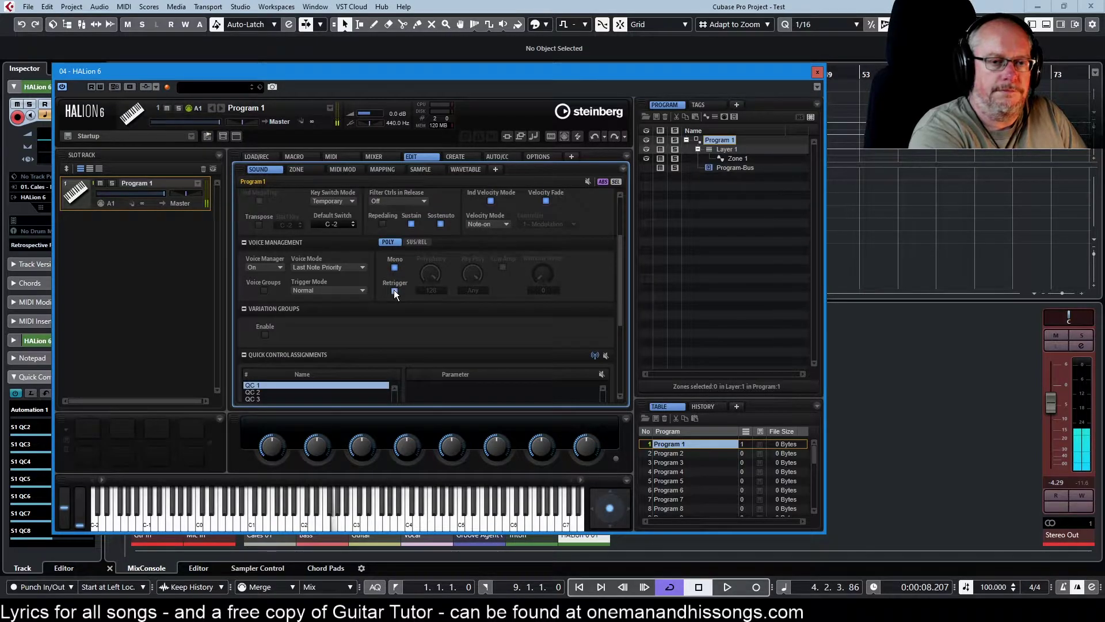
left_click(394, 266)
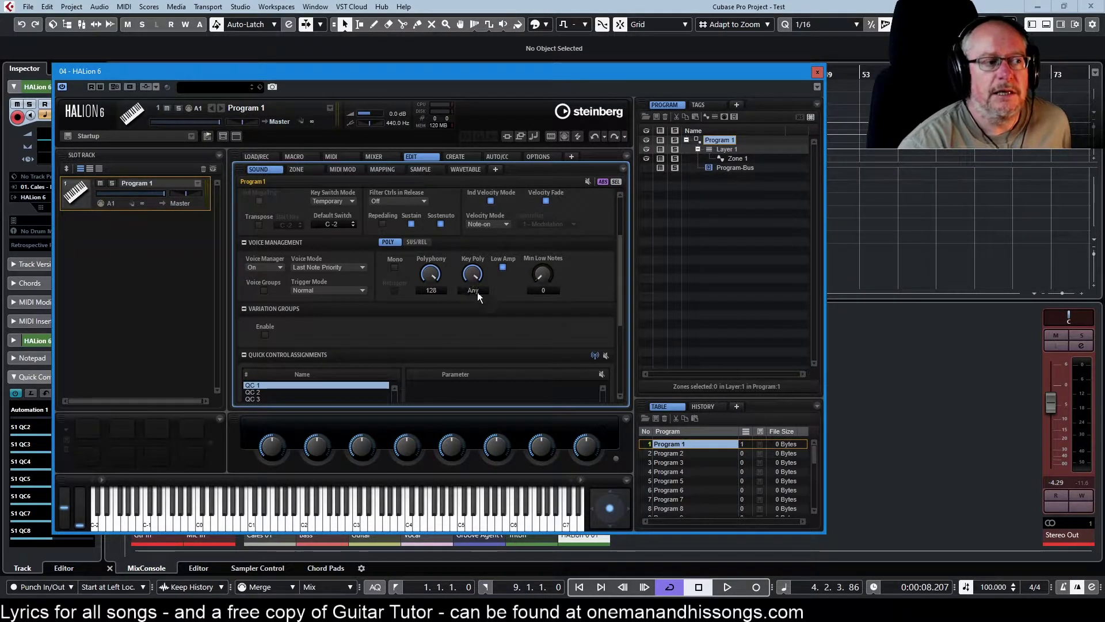
scroll(471, 282, "up", 11)
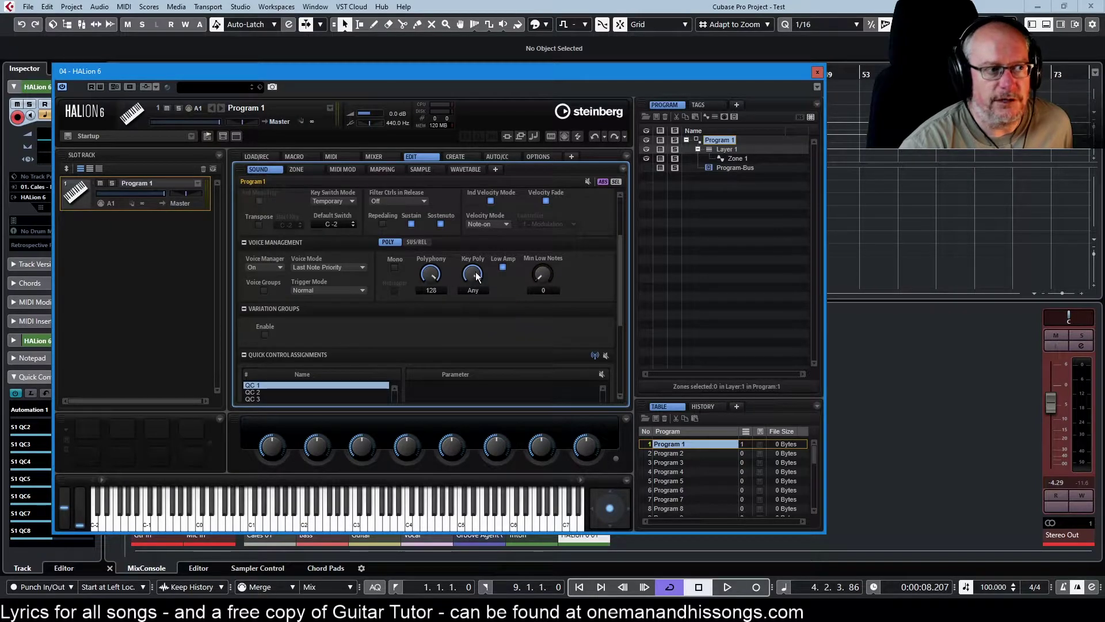
left_click_drag(472, 346, 480, 377)
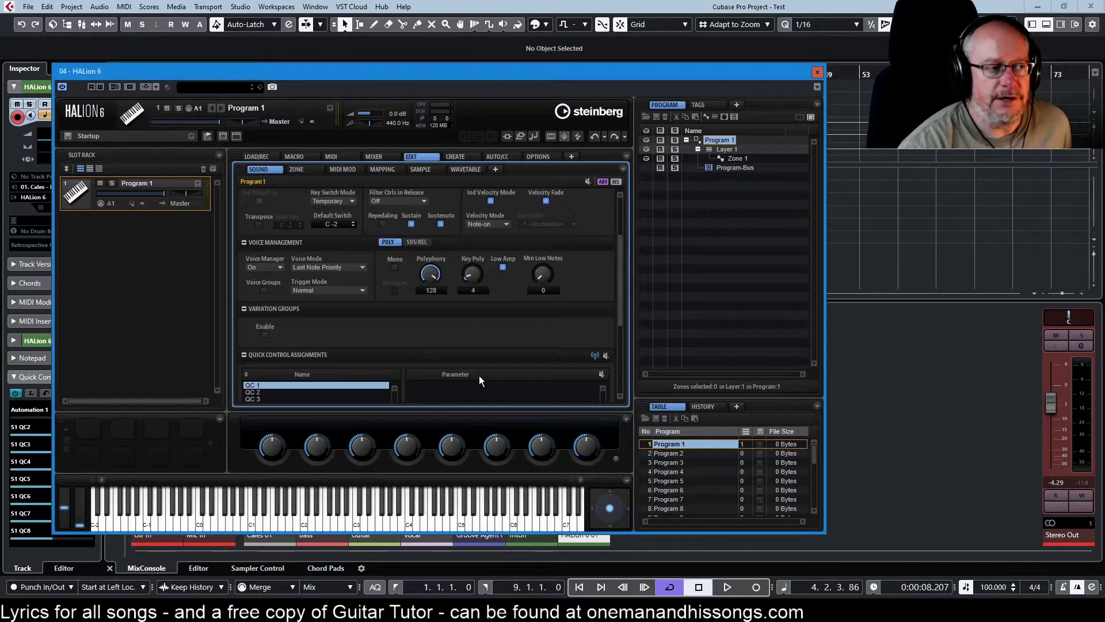
left_click_drag(472, 274, 452, 118)
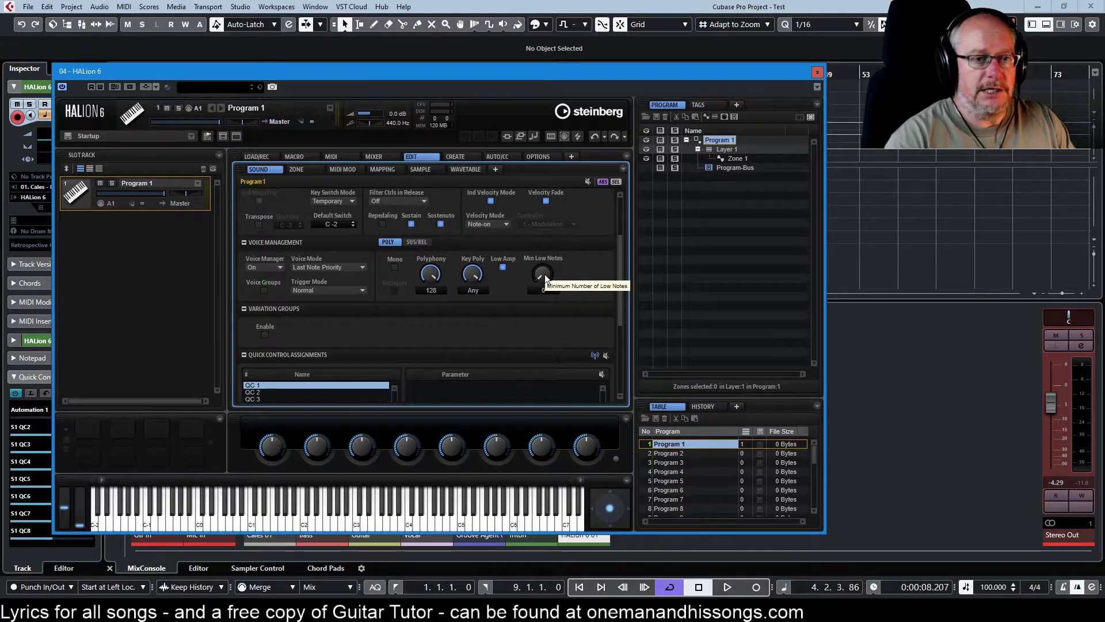
left_click_drag(545, 274, 543, 238)
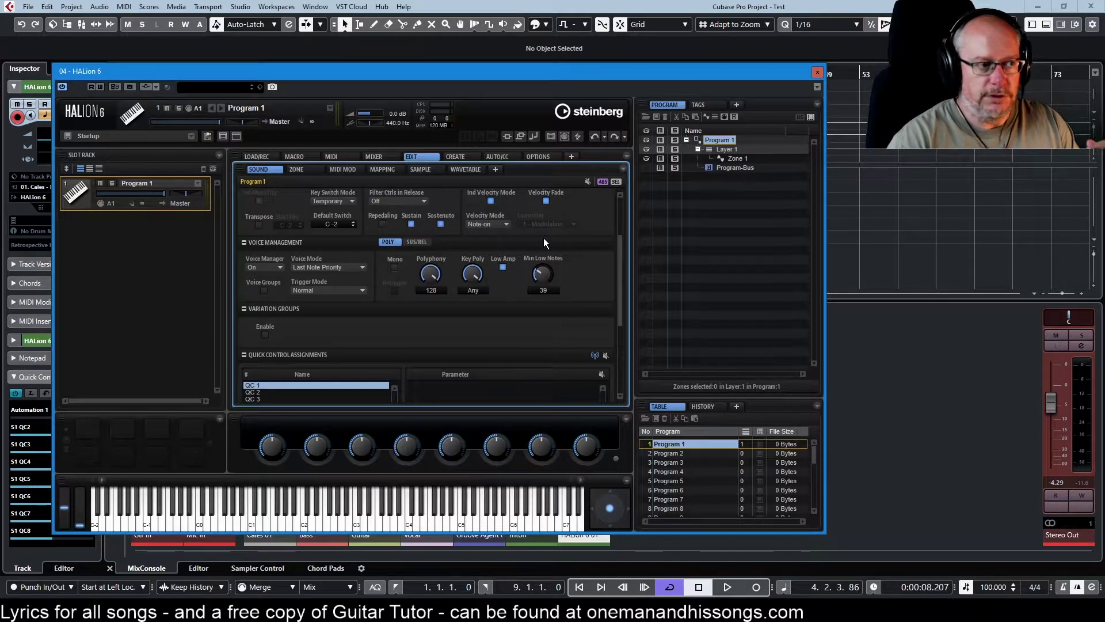
left_click_drag(542, 274, 546, 407)
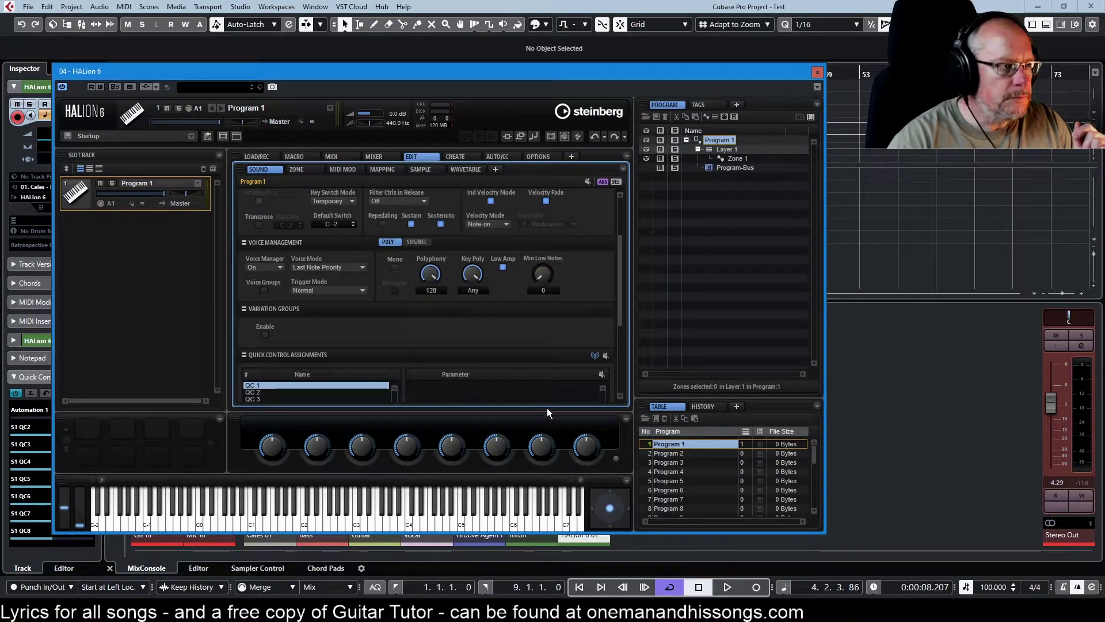
left_click(417, 242)
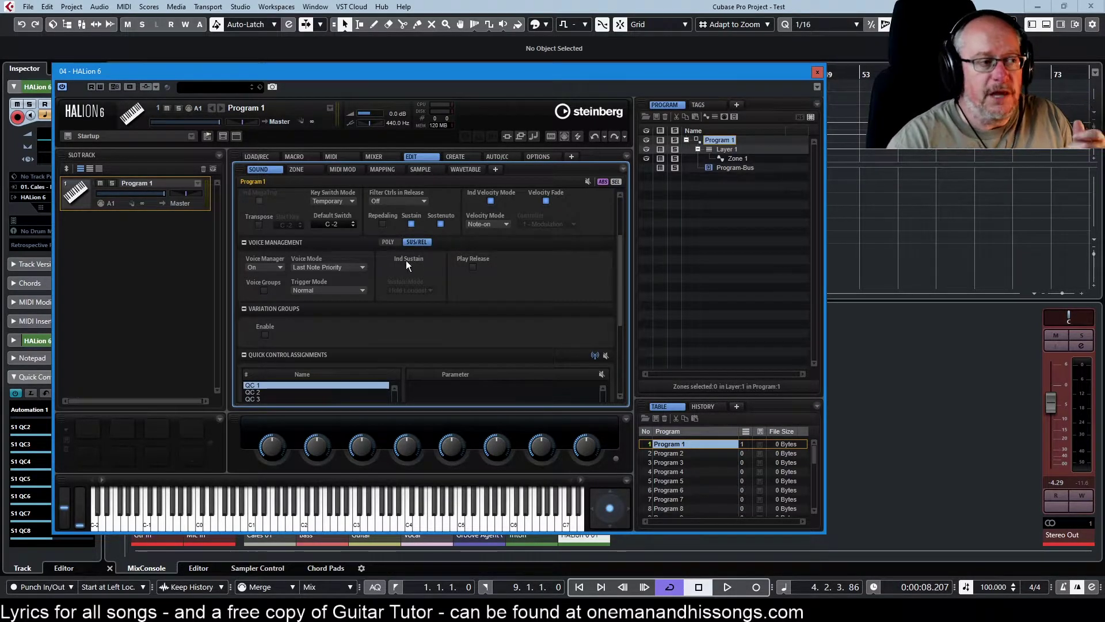
Step: Enable independent sustain, show the POLY voice settings, and select Layer 1
left_click(408, 266)
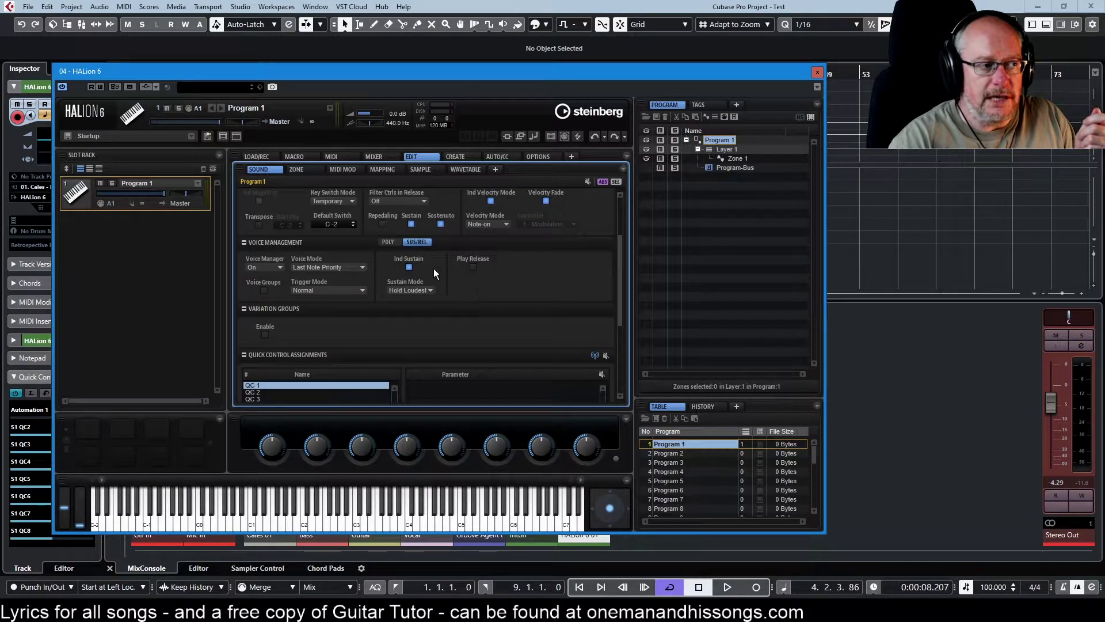
left_click(388, 241)
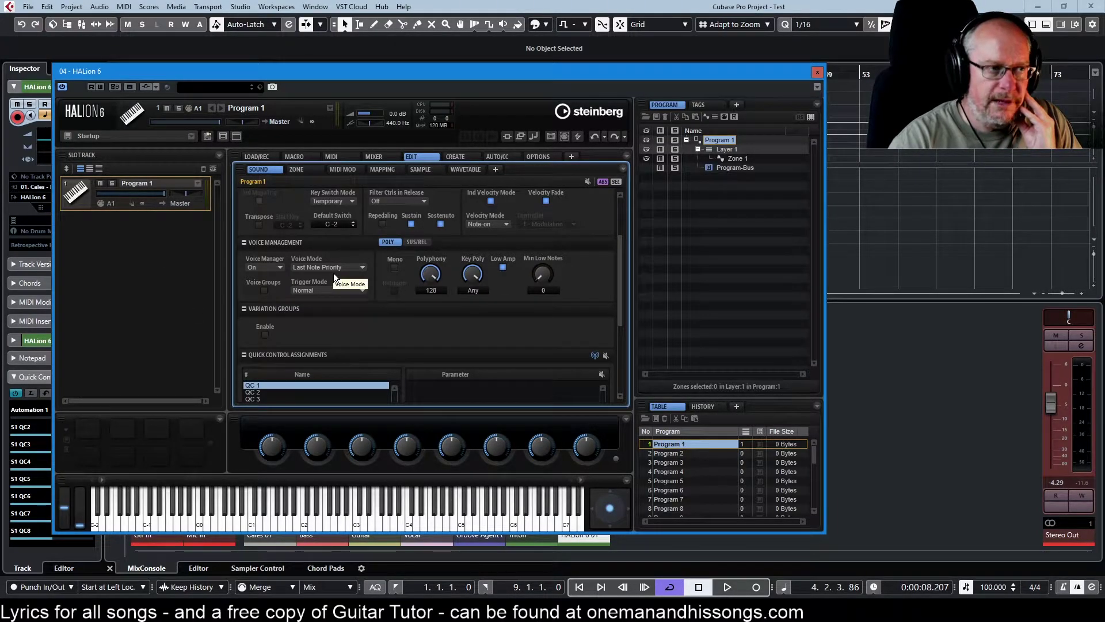
left_click(726, 150)
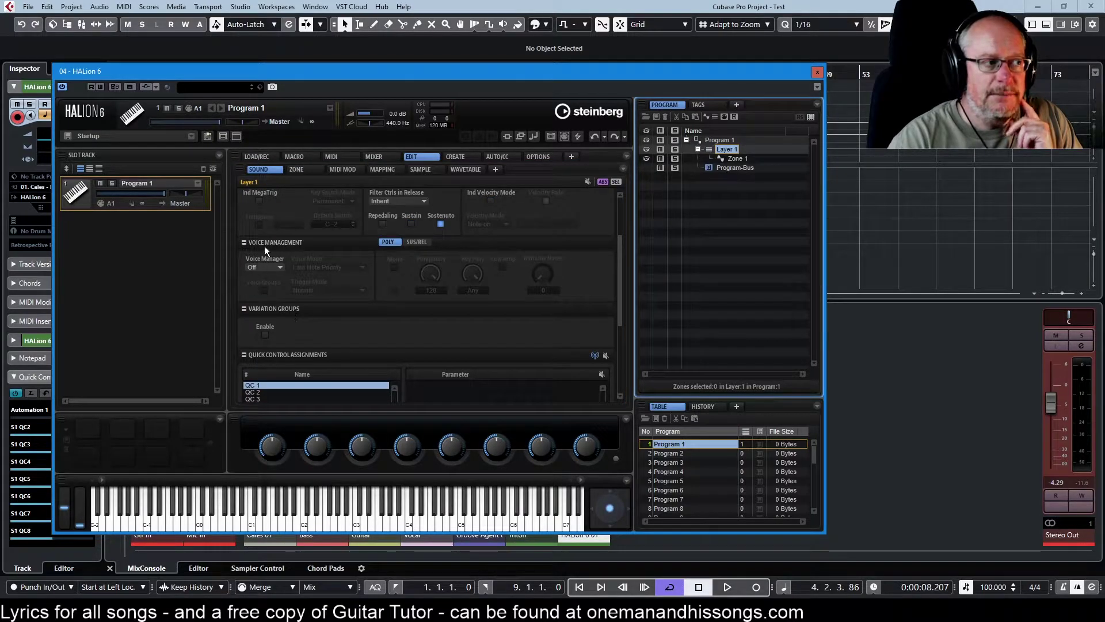
Step: Set Layer 1's Voice Manager to On
left_click(717, 139)
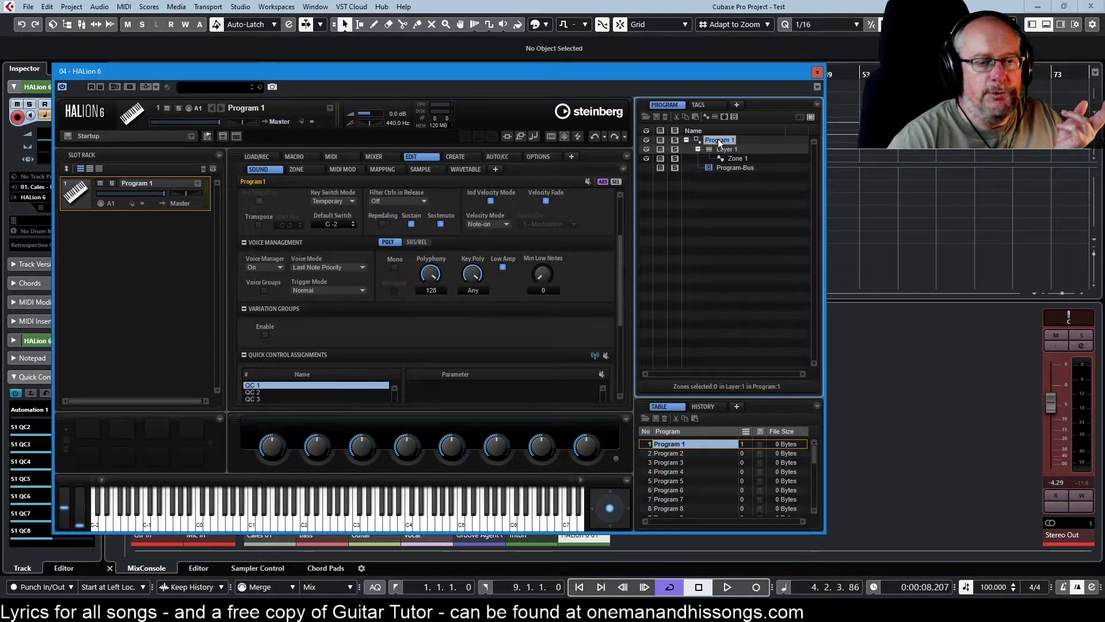
left_click(723, 150)
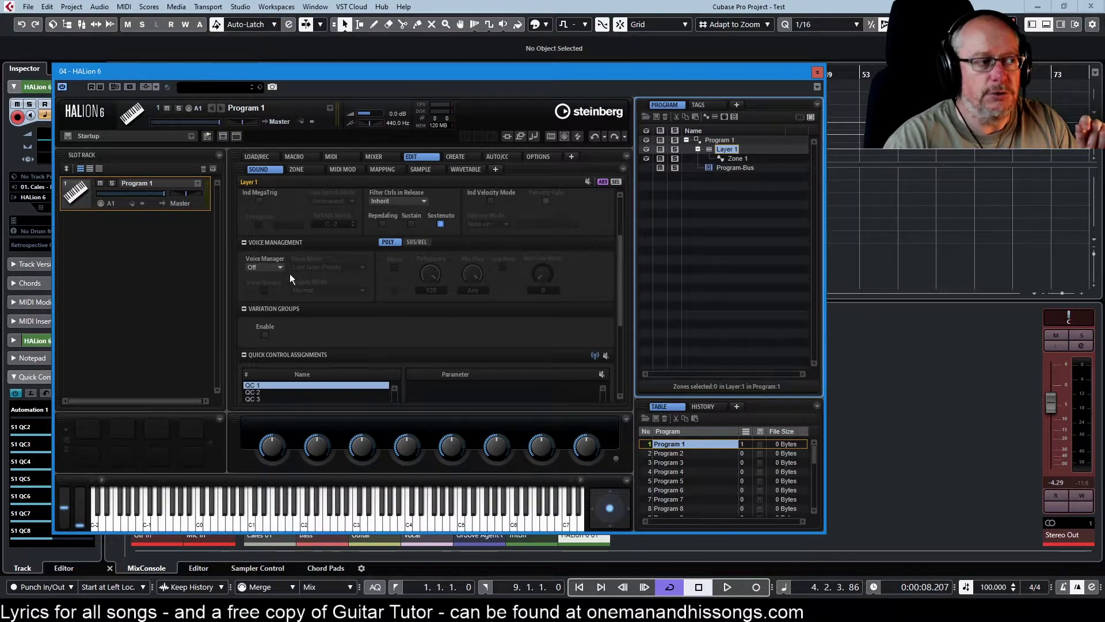
left_click(265, 268)
left_click(267, 290)
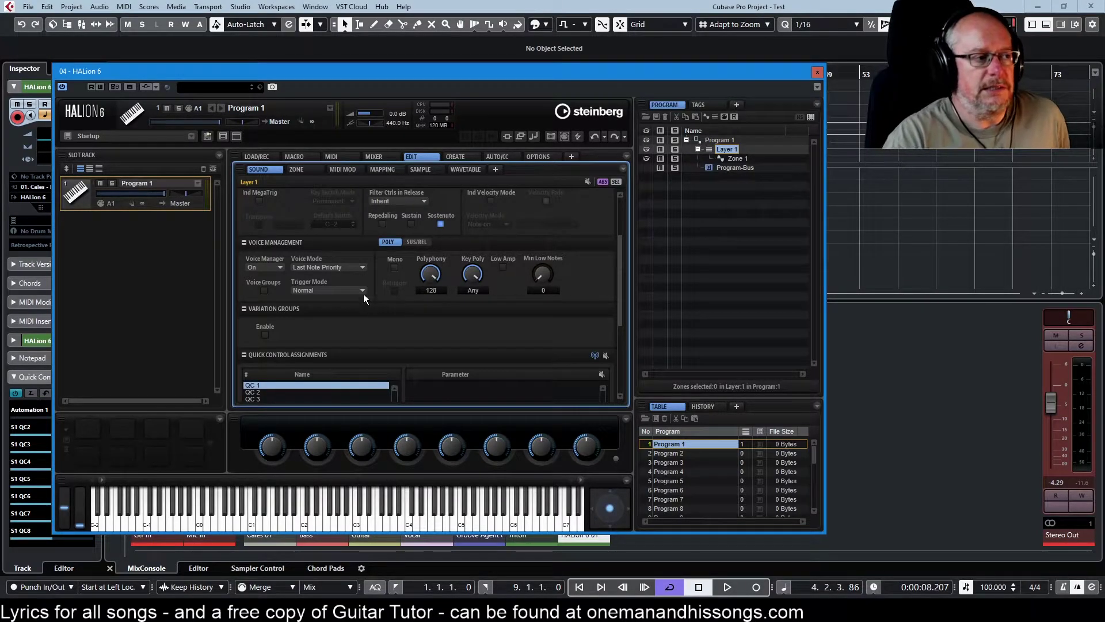
Step: Turn on Mono for both Program 1 and Layer 1
left_click(714, 140)
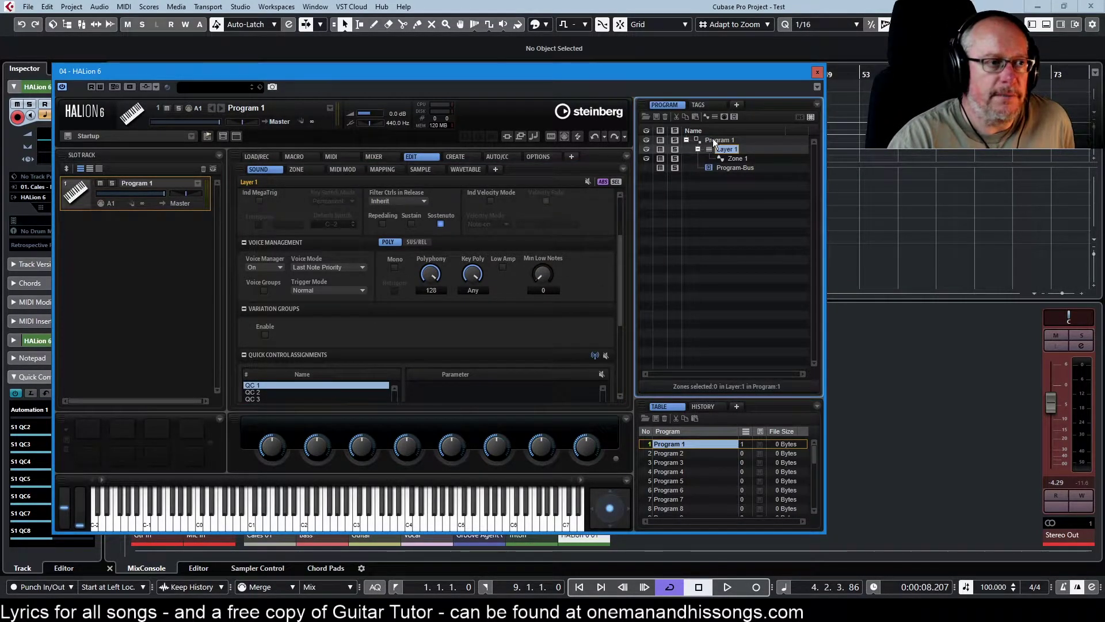
left_click(395, 266)
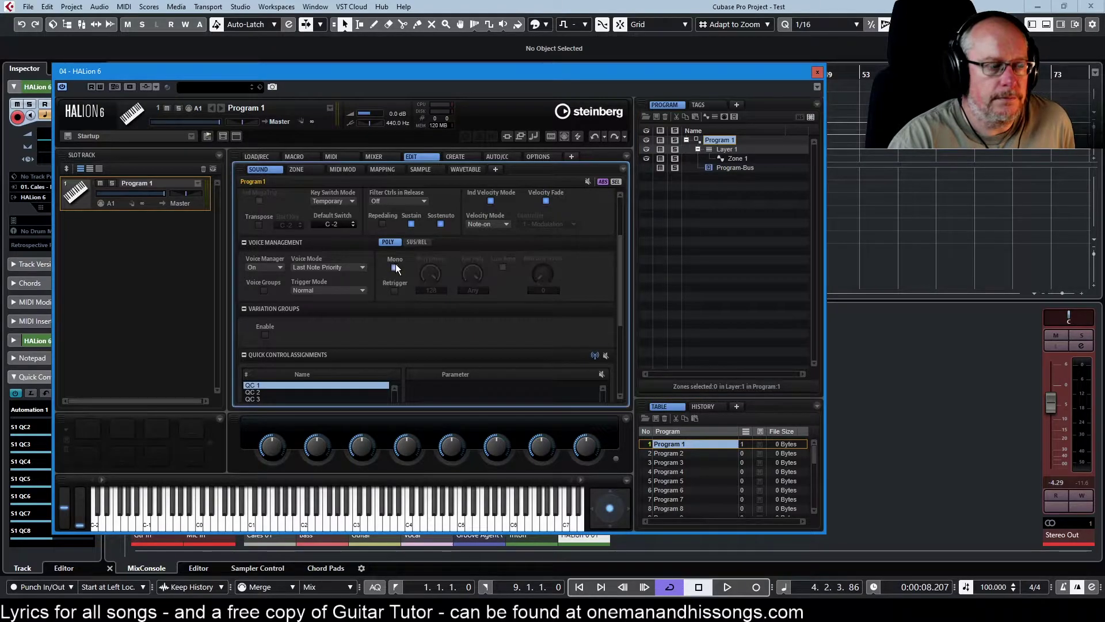
left_click(726, 150)
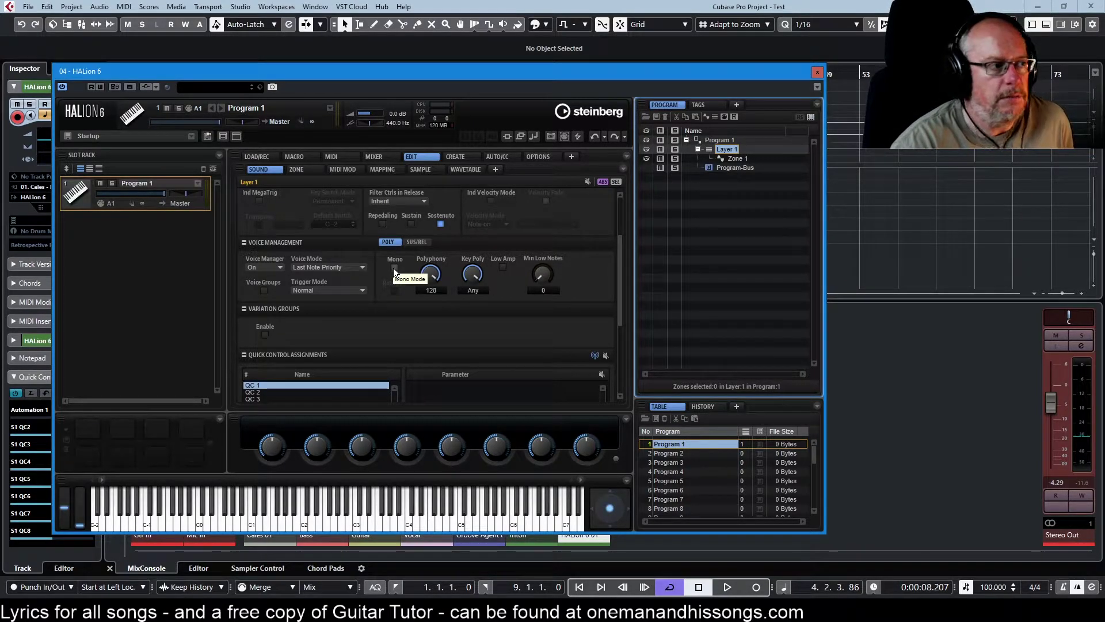
left_click(395, 268)
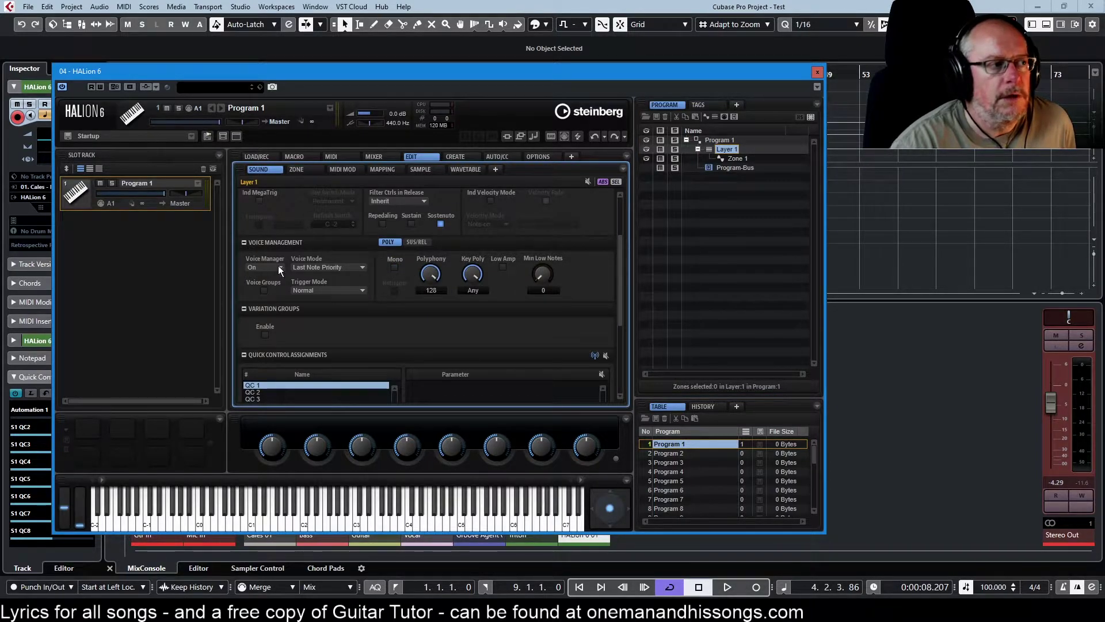
left_click(392, 267)
left_click(721, 148)
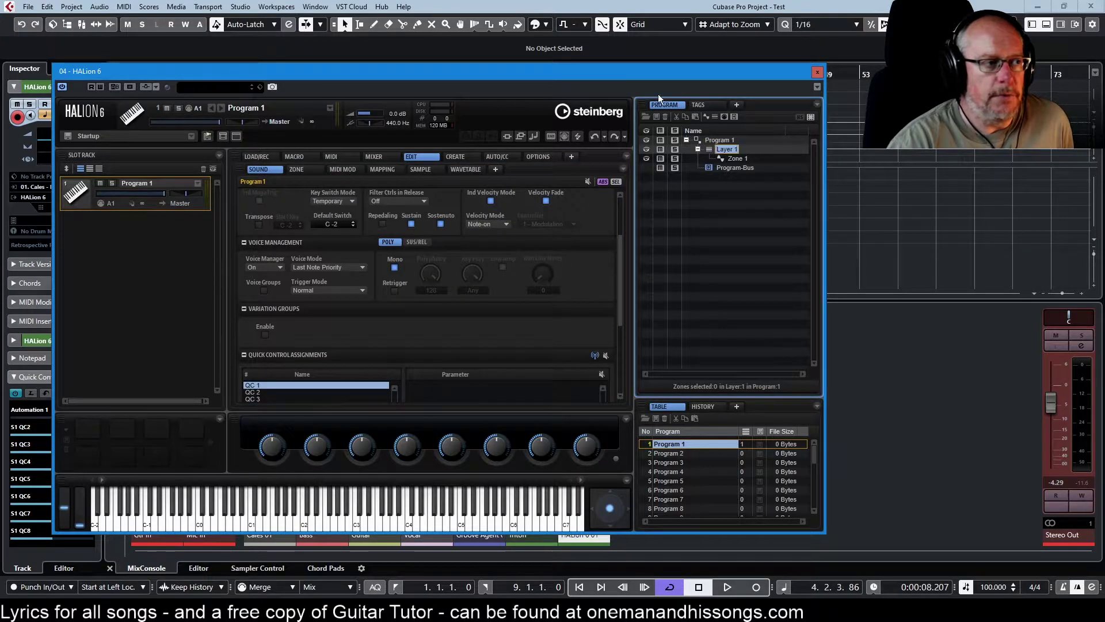
left_click(394, 267)
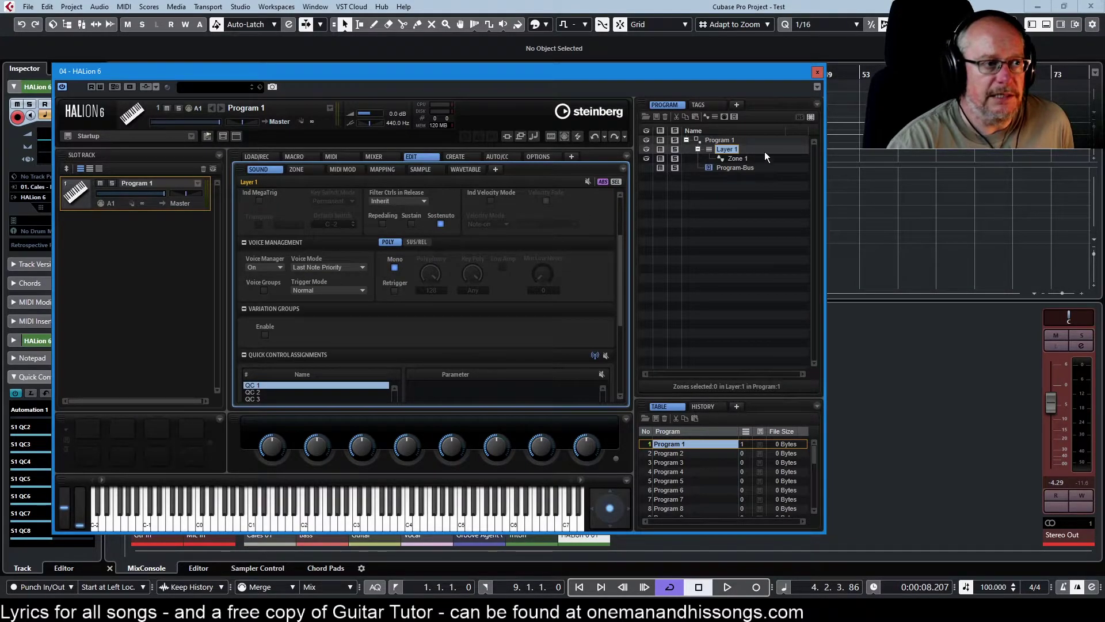
Step: Set the voice mode to Low Note Priority on Program 1 and Layer 1
left_click(709, 139)
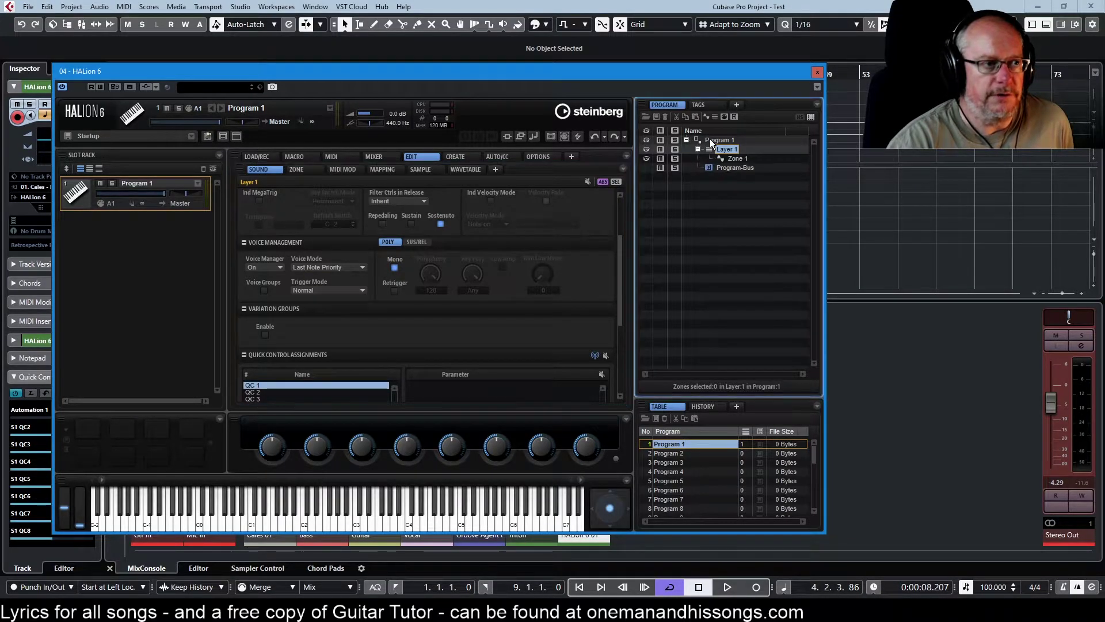
left_click(328, 267)
left_click(328, 306)
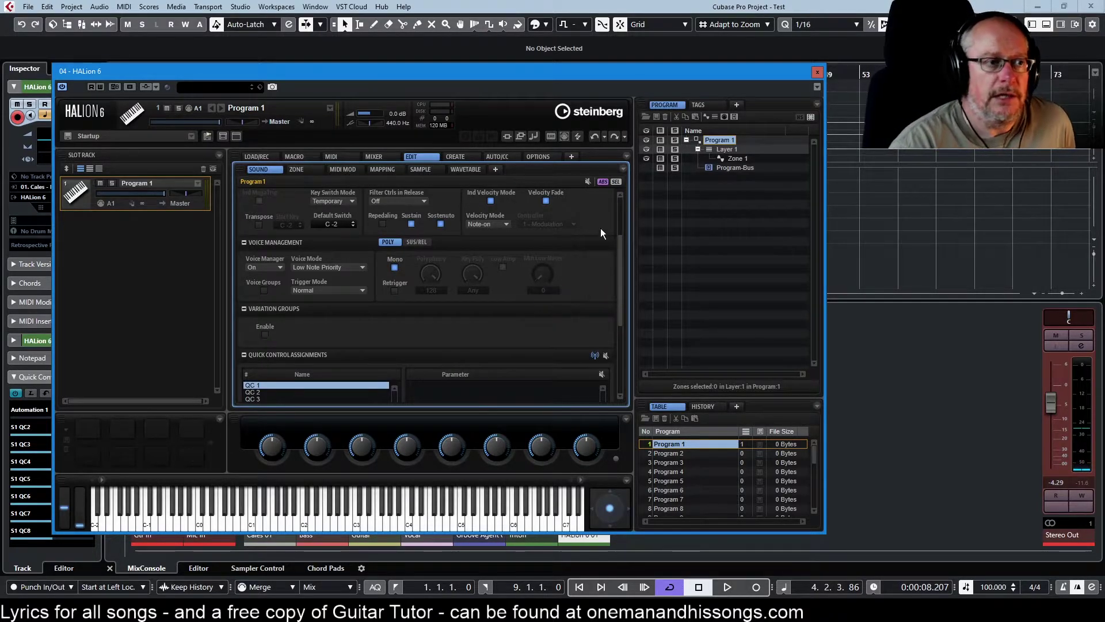
left_click(723, 149)
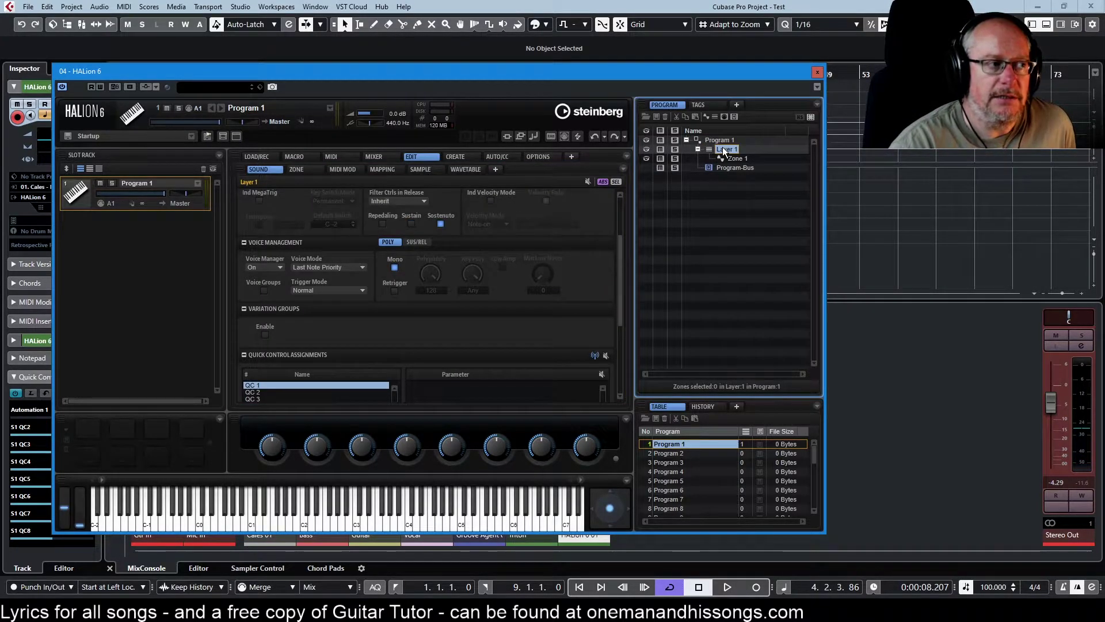
left_click(324, 266)
left_click(333, 305)
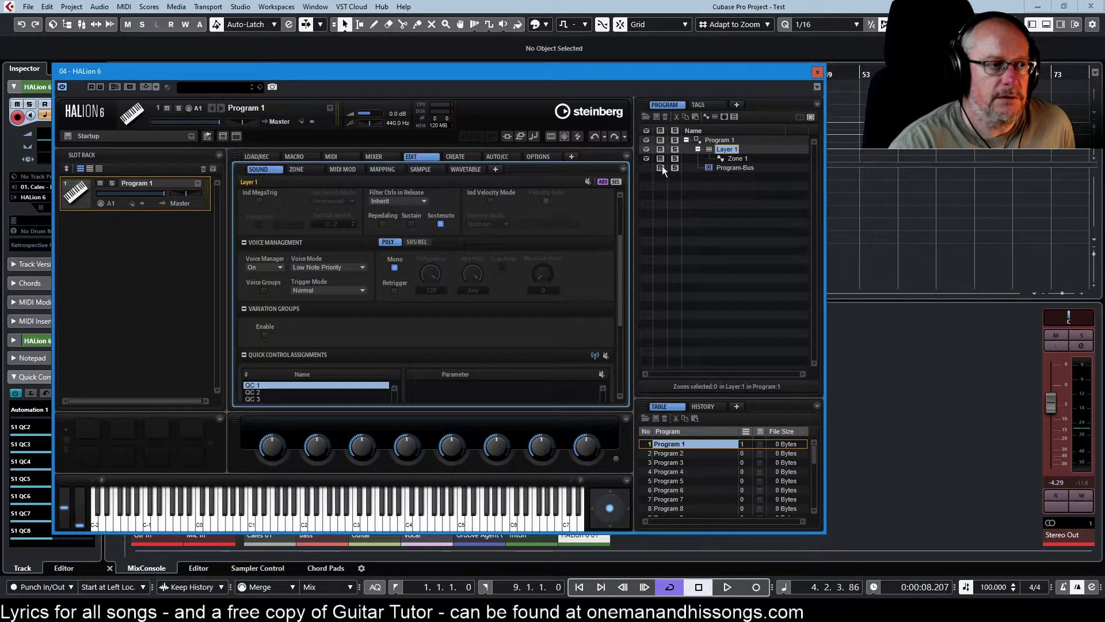
Step: Restore Program 1's voice mode to Last Note Priority and return to Layer 1
left_click(713, 140)
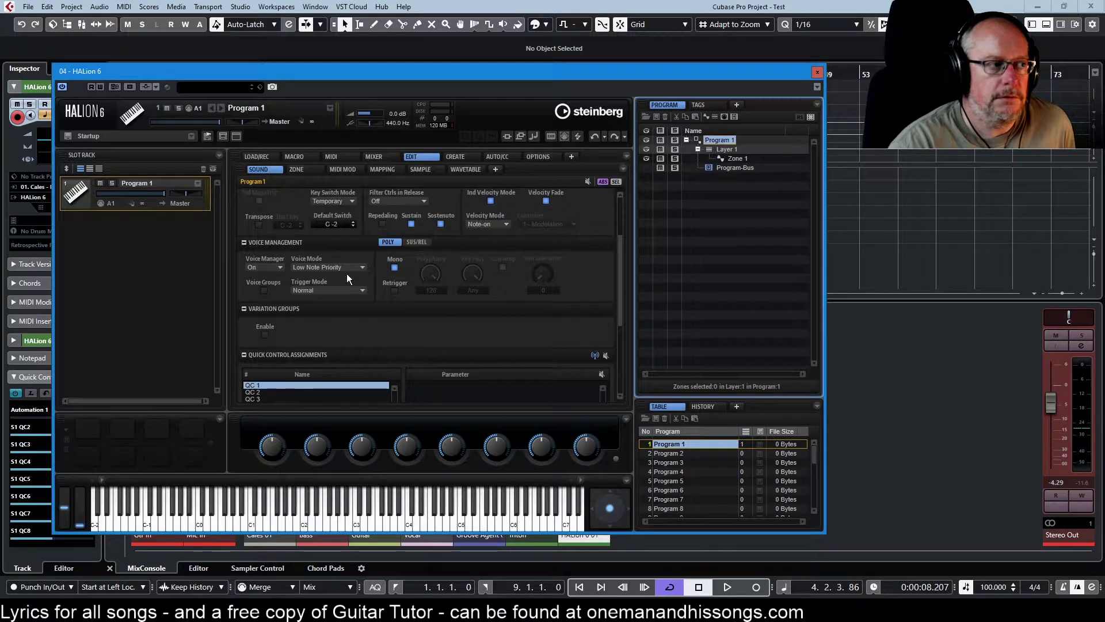
left_click(327, 270)
left_click(330, 285)
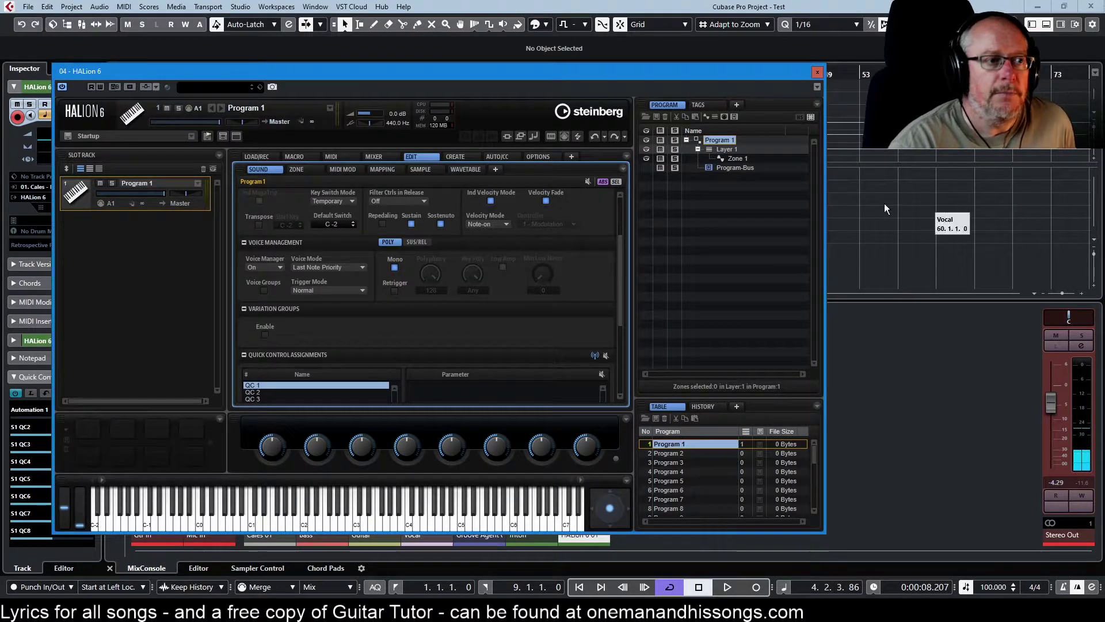
left_click(728, 150)
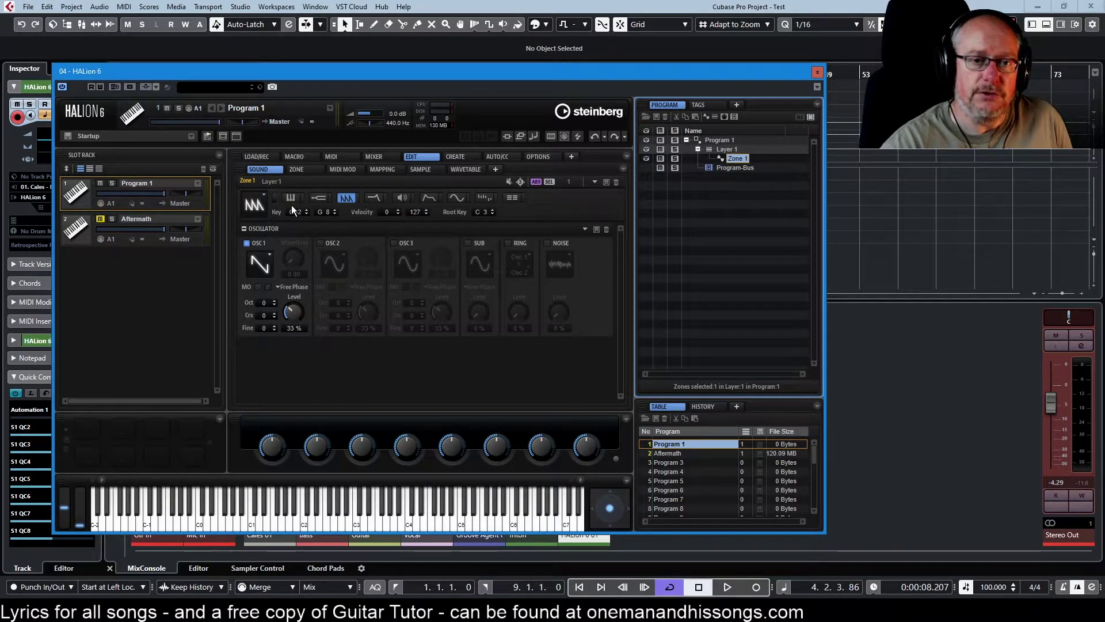
Step: Show Zone 1's Voice Control settings, leaving Voice Group Off and Variation Group unassigned
left_click(291, 198)
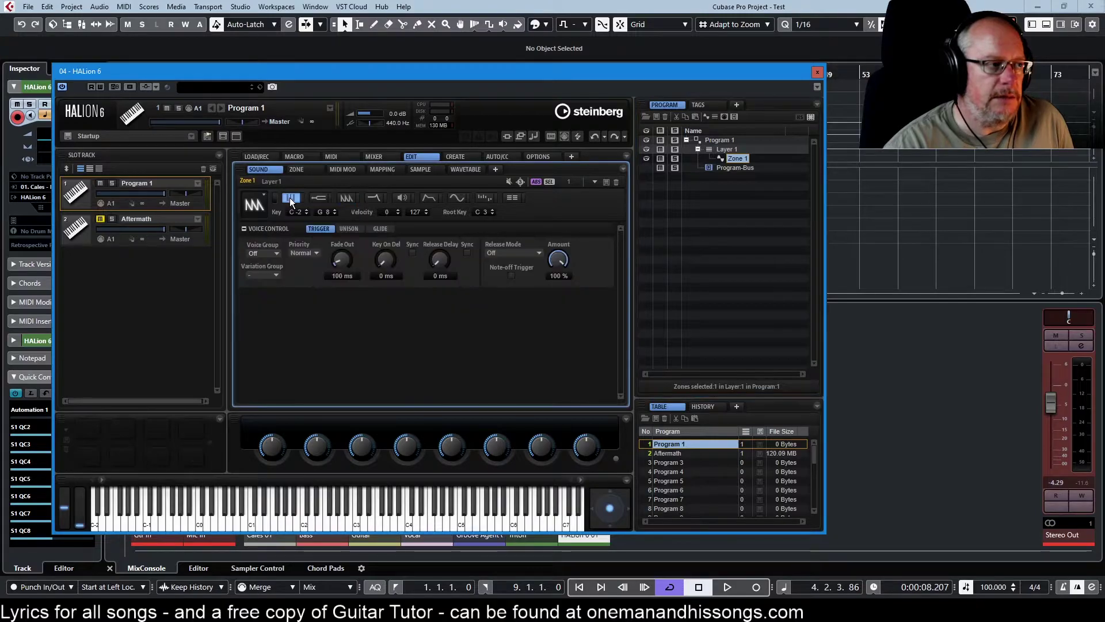
left_click(262, 253)
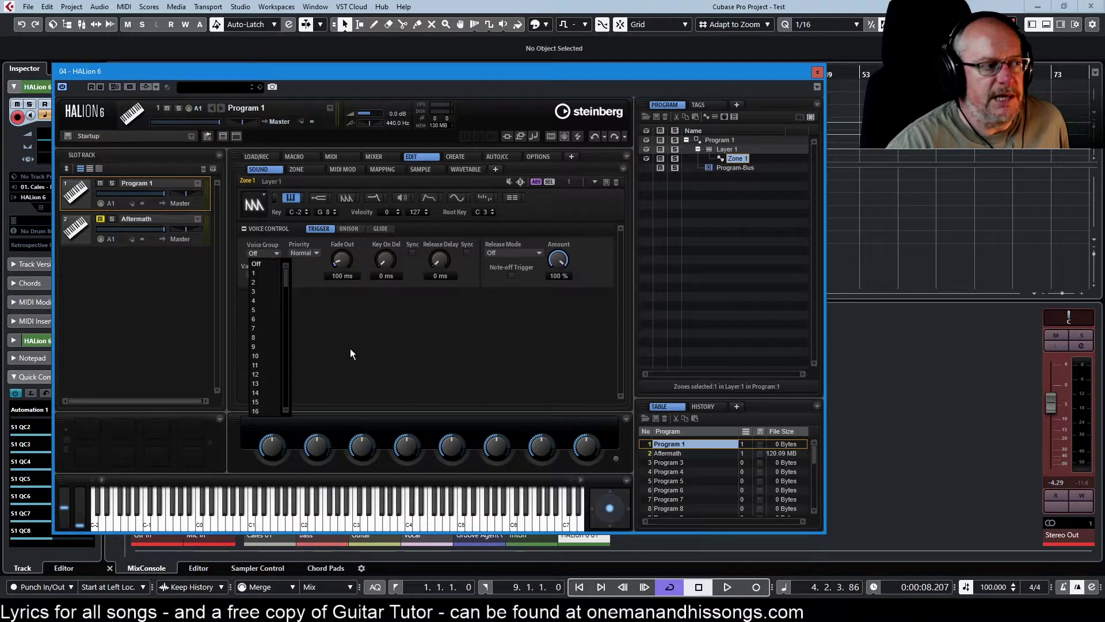
left_click(330, 308)
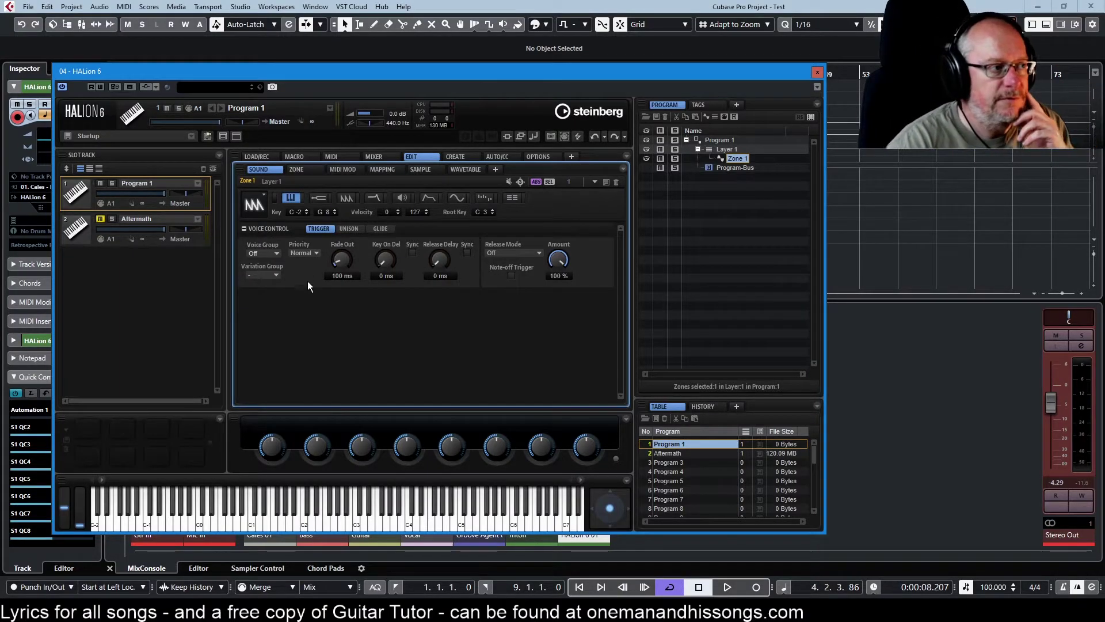
left_click(277, 276)
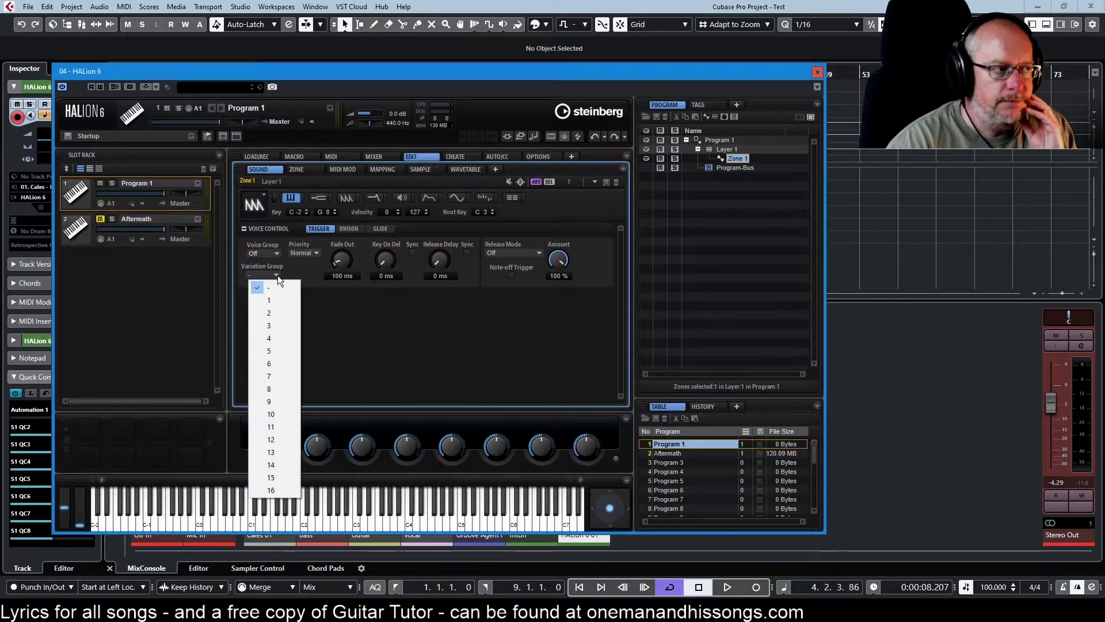
left_click(309, 267)
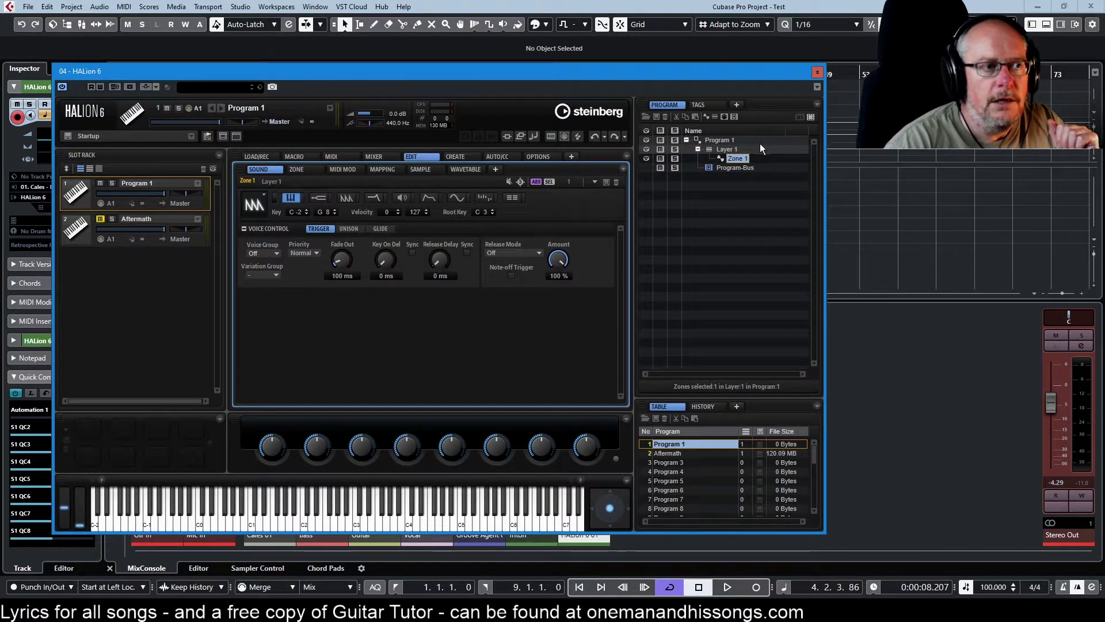
left_click(723, 140)
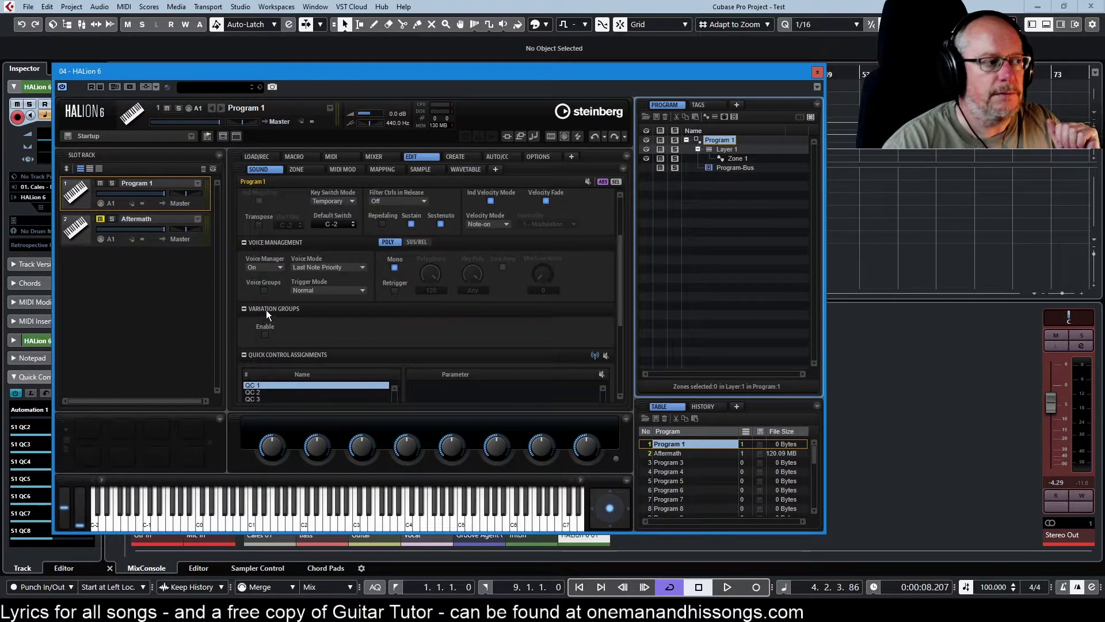
Step: Enable Variation Groups on Program 1 and check variation group 1's Mode choices
left_click(264, 333)
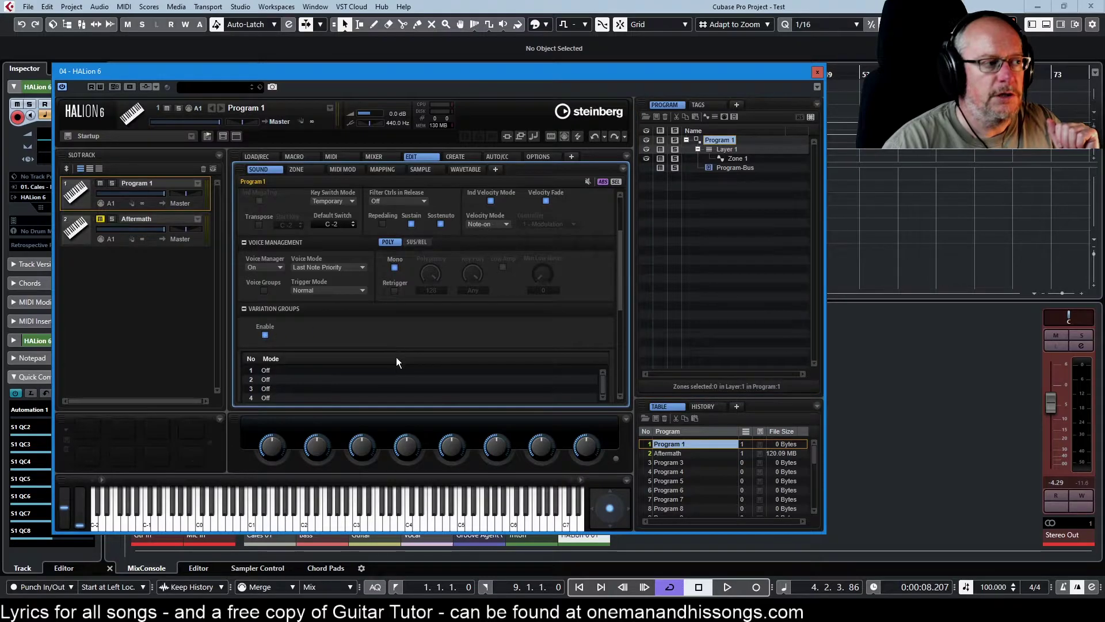
scroll(391, 334, "down", 3)
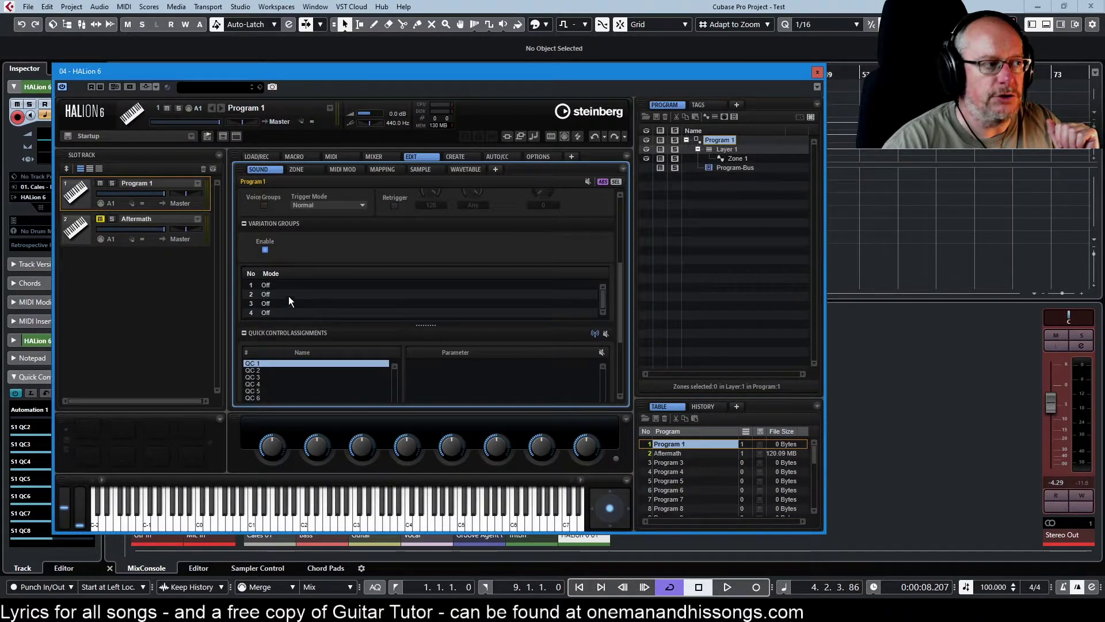
left_click(268, 285)
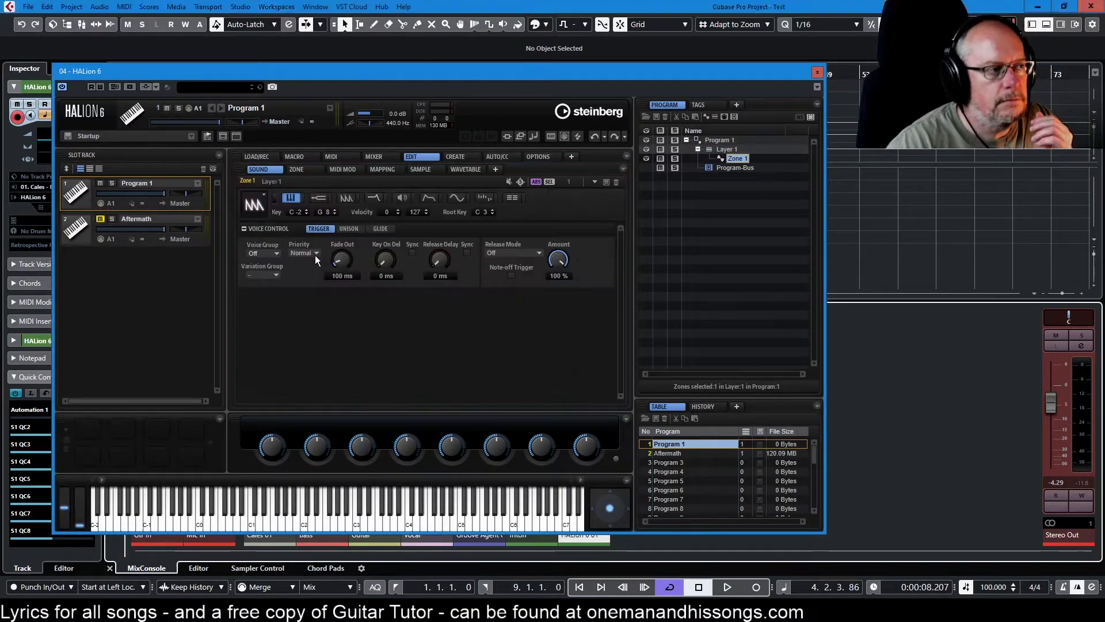
left_click(313, 251)
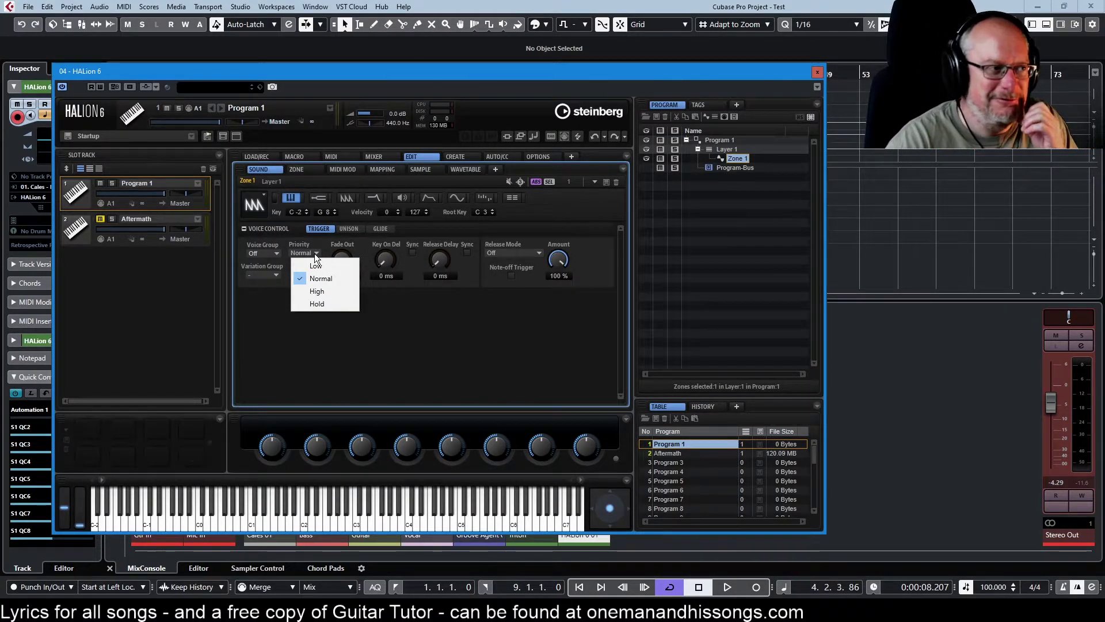
Step: Keep Priority at Normal and try a key-on delay over one second before resetting it to 0 ms
left_click(331, 333)
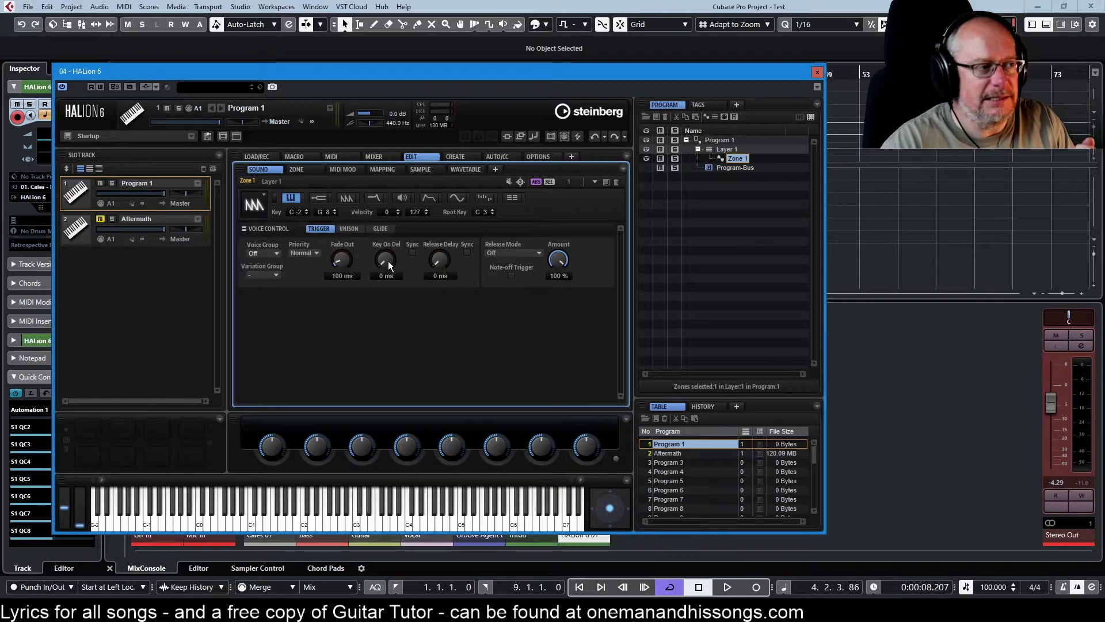
left_click_drag(386, 247, 376, 216)
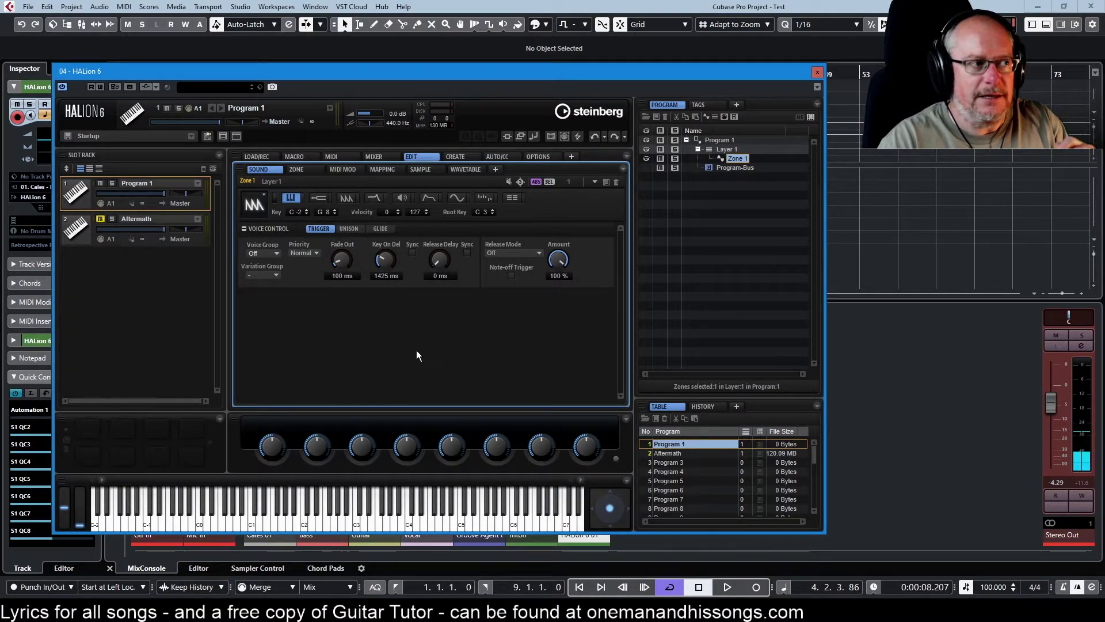
left_click_drag(383, 261, 404, 337)
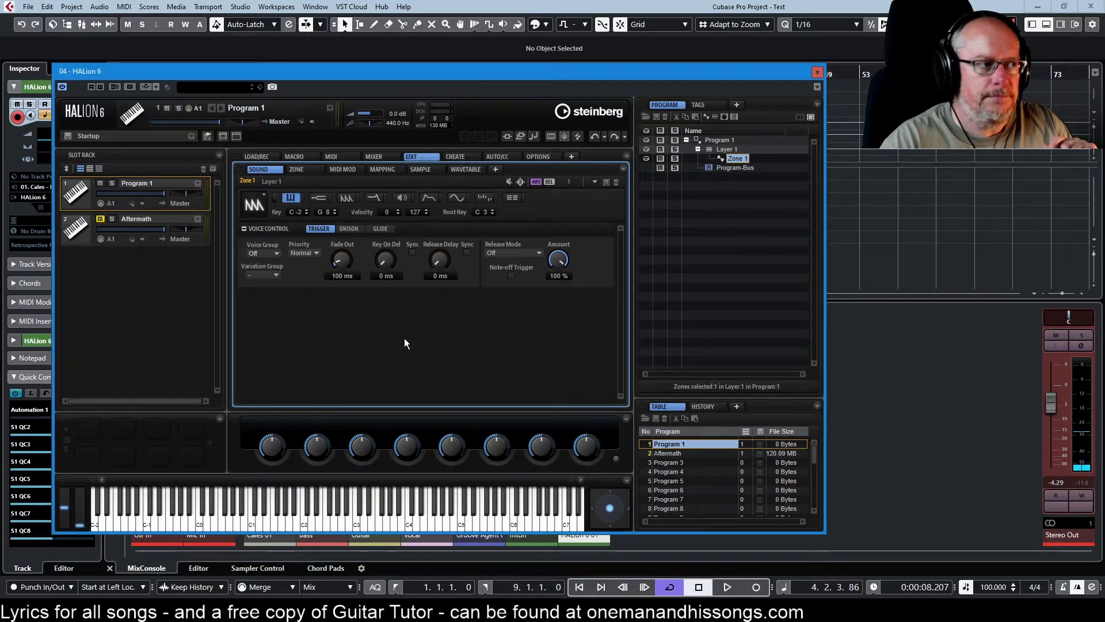
Step: Try tempo sync on the key-on delay, then turn it off and return the release delay from about 2 s to 0 ms
left_click(412, 253)
left_click(376, 252)
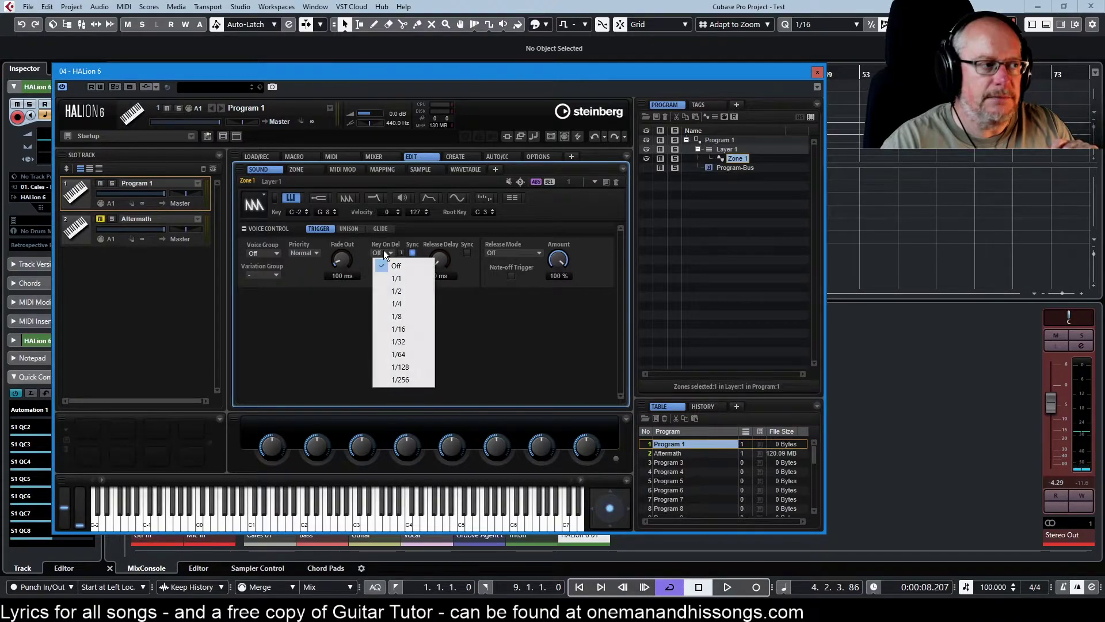
left_click(459, 318)
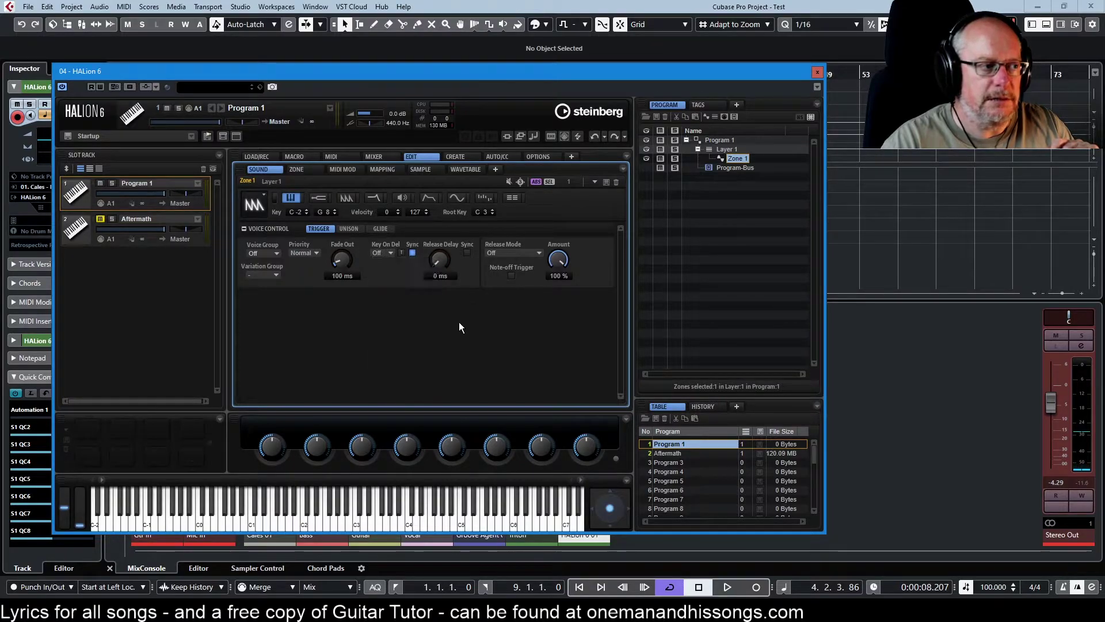
left_click(412, 253)
left_click_drag(440, 260, 431, 202)
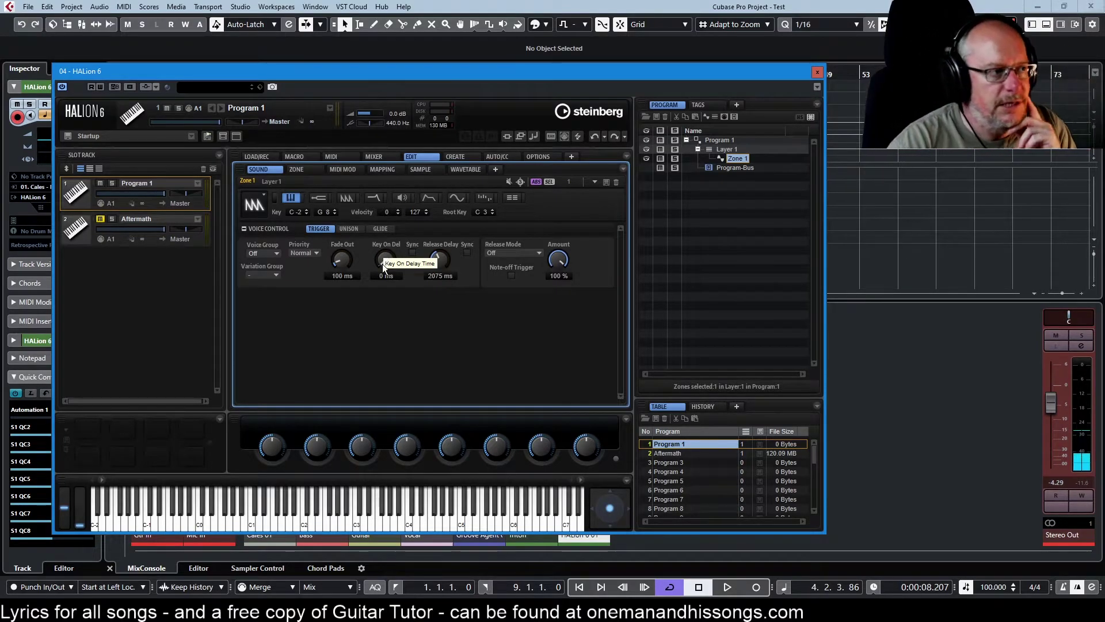
left_click(438, 259, "ctrl")
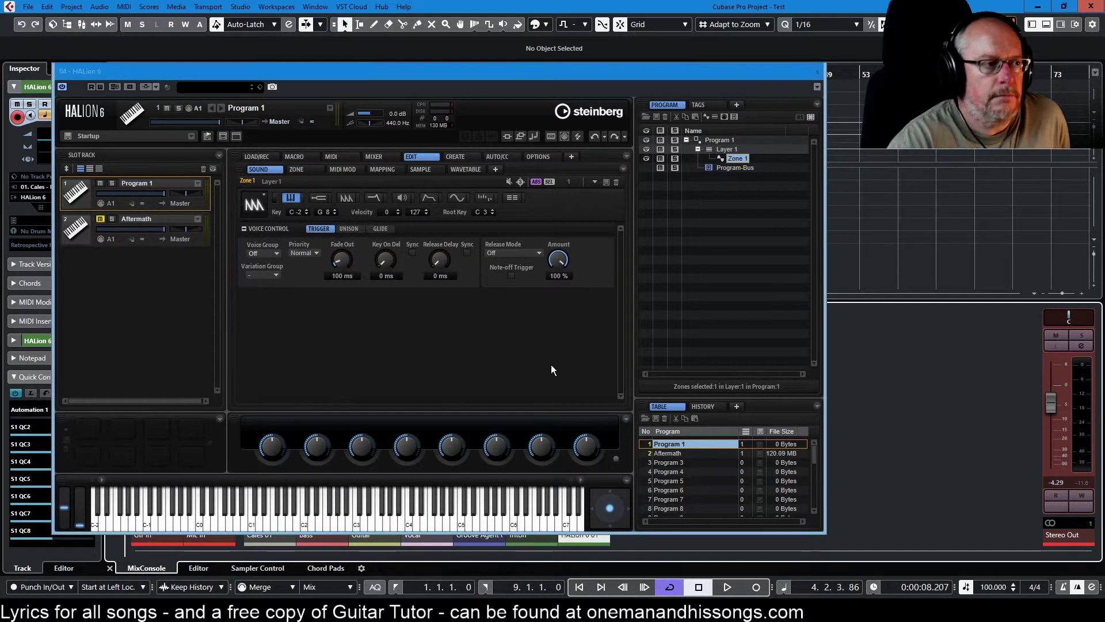
Step: Keep Release Mode at Off, try the release amount, and move Voice Control to the Unison settings
left_click(502, 251)
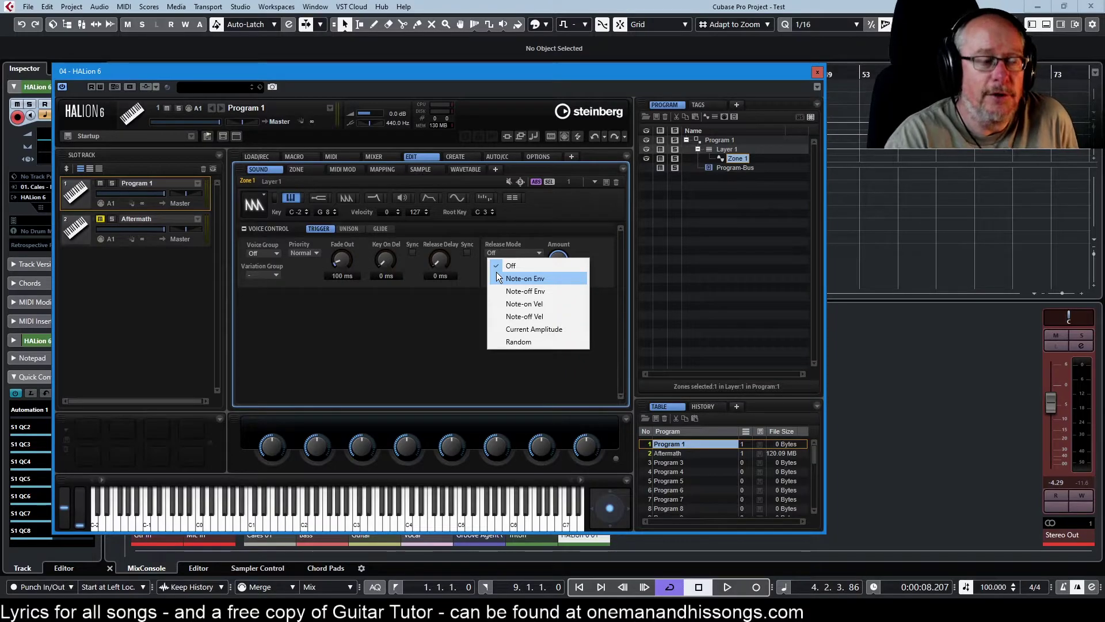
left_click(512, 270)
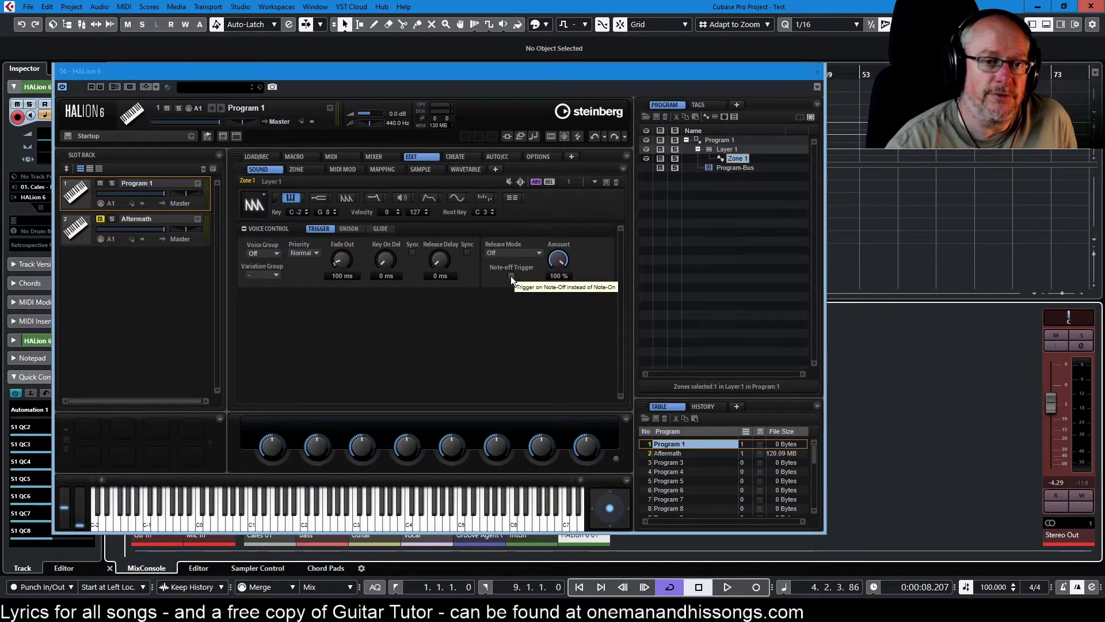
left_click(547, 214)
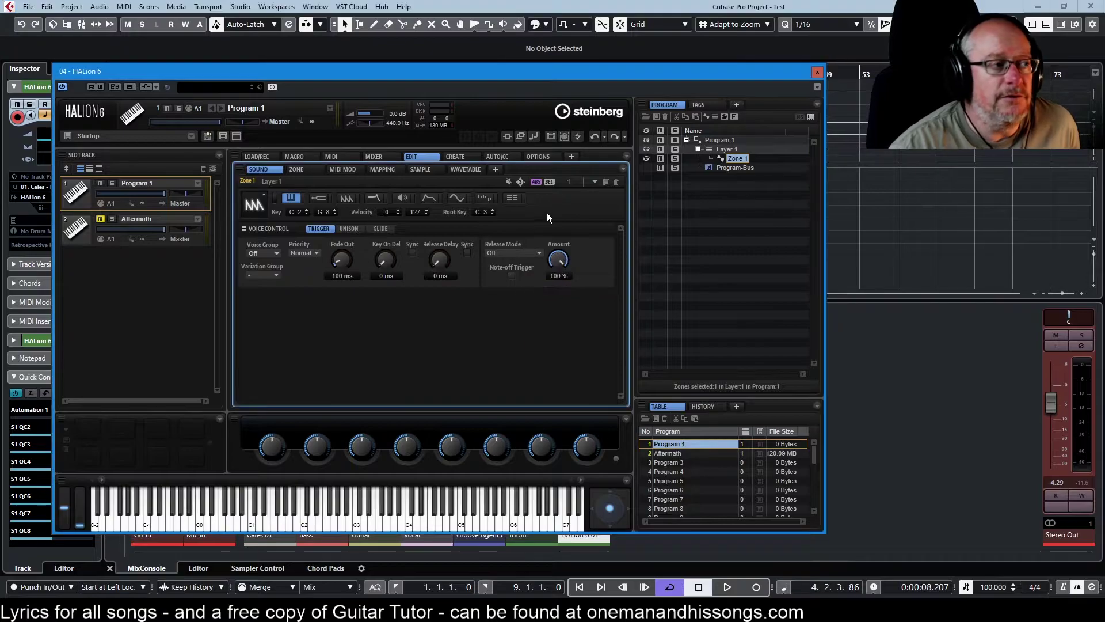
left_click_drag(557, 260, 548, 347)
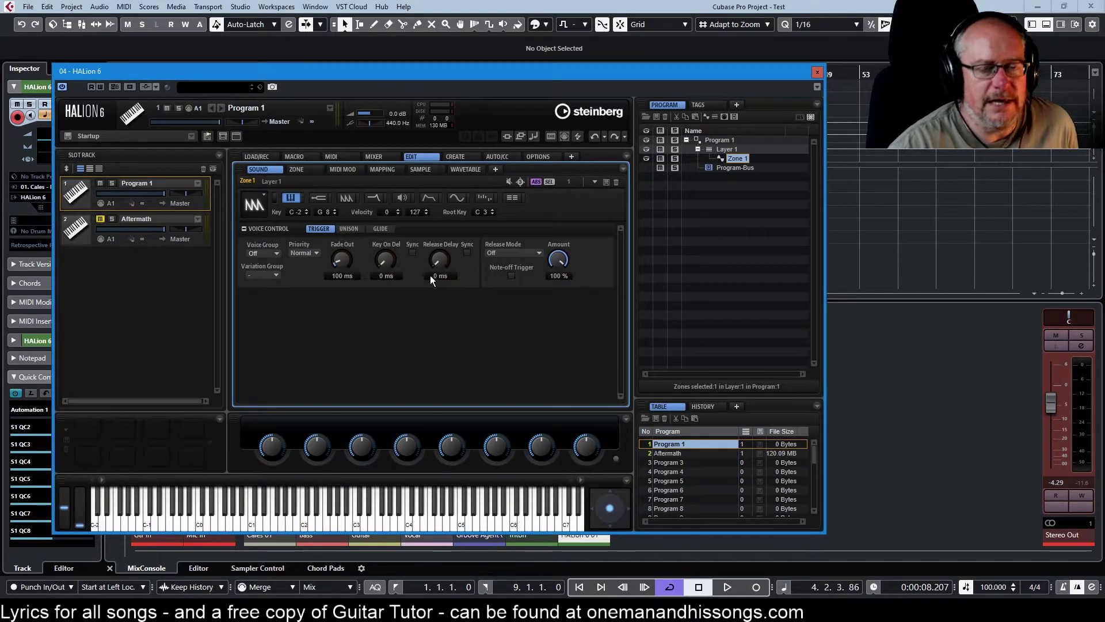
left_click(349, 228)
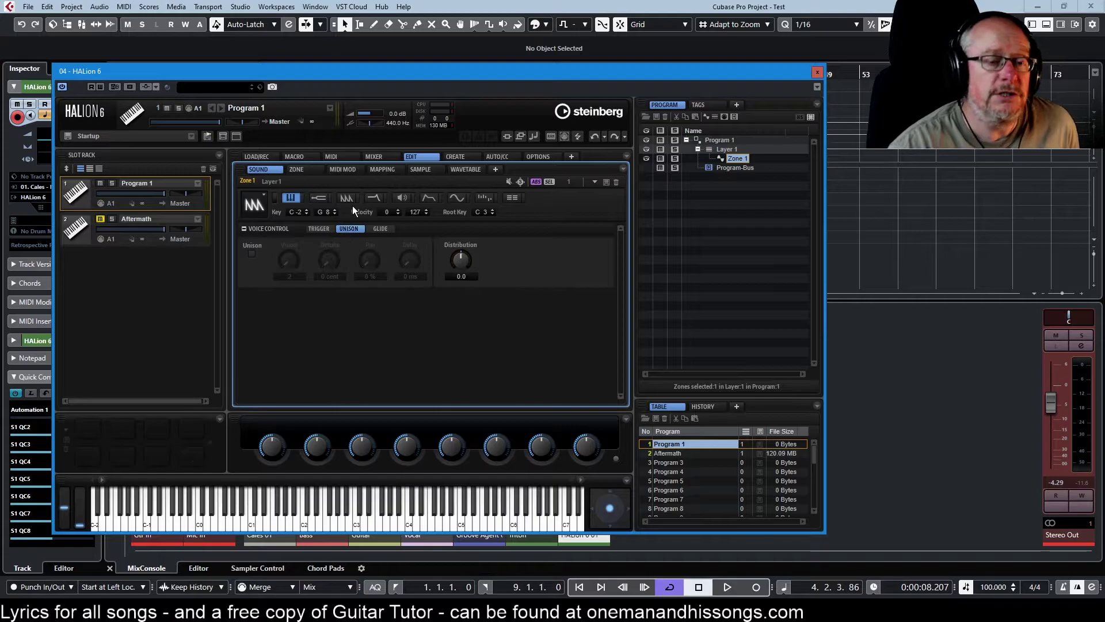
Step: Enable Unison for Zone 1, raise the voice count, toggle Unison off and on, and confirm the Detune field
left_click(251, 253)
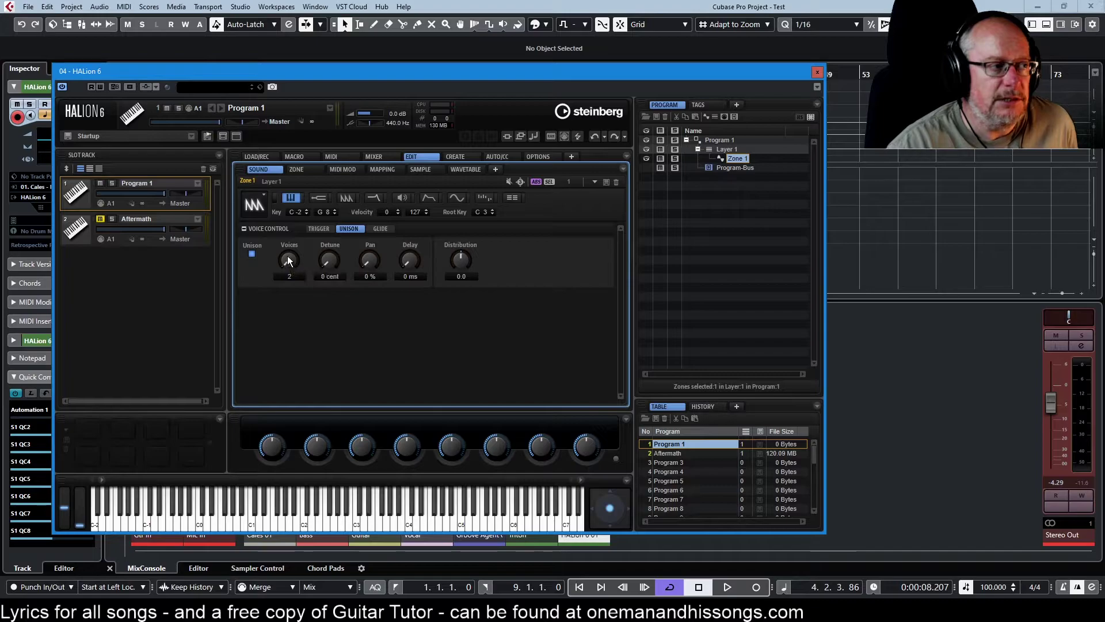
left_click_drag(288, 255, 294, 229)
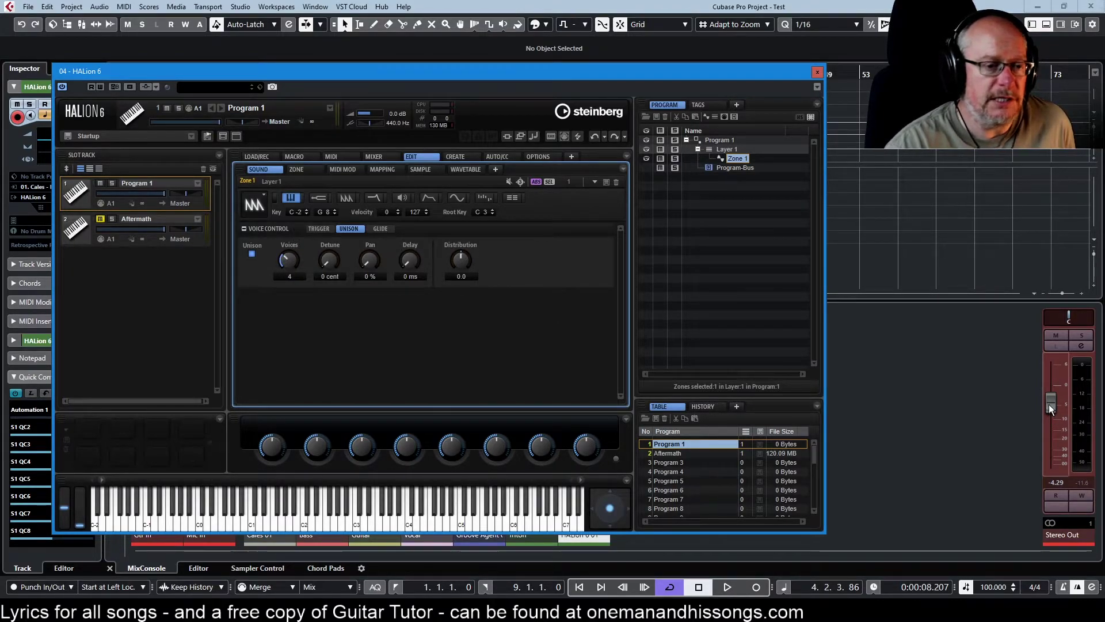
left_click(252, 255)
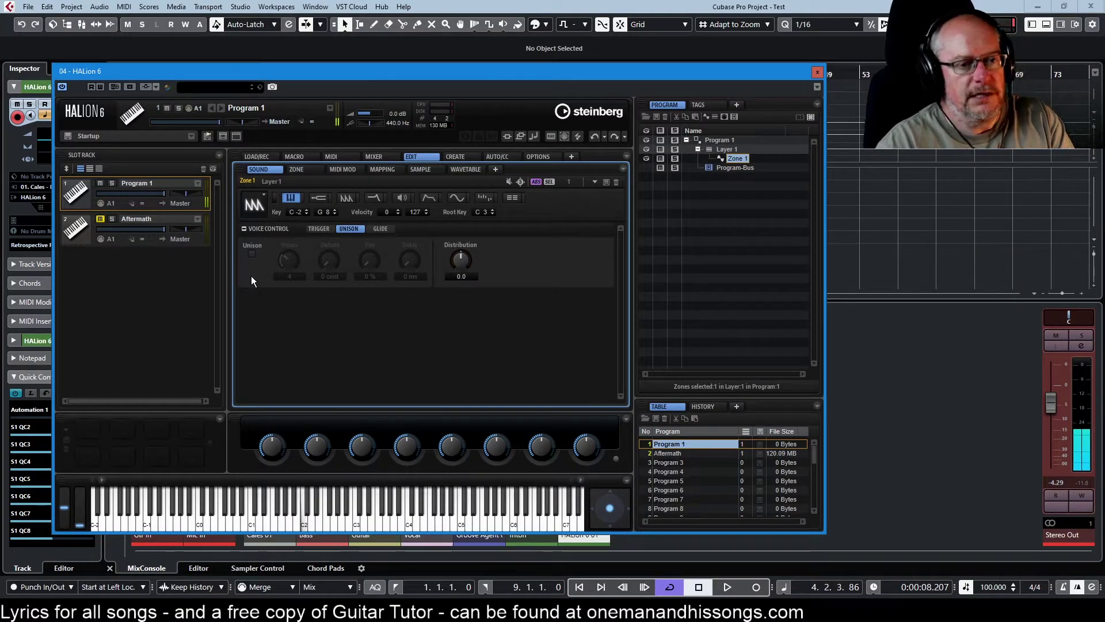
left_click(253, 253)
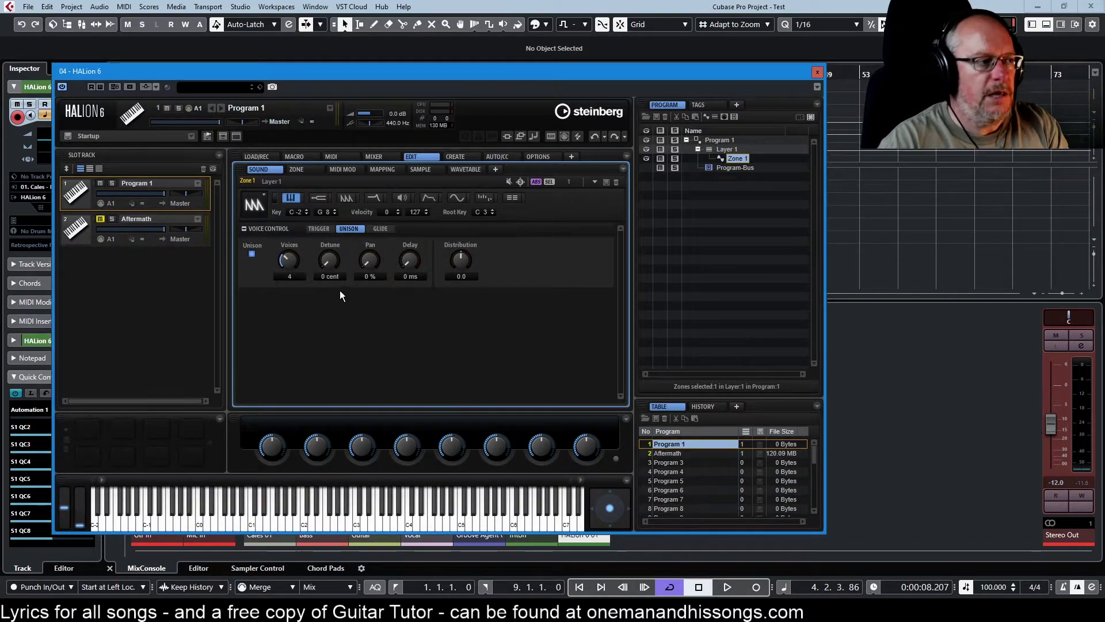
double_click(326, 275)
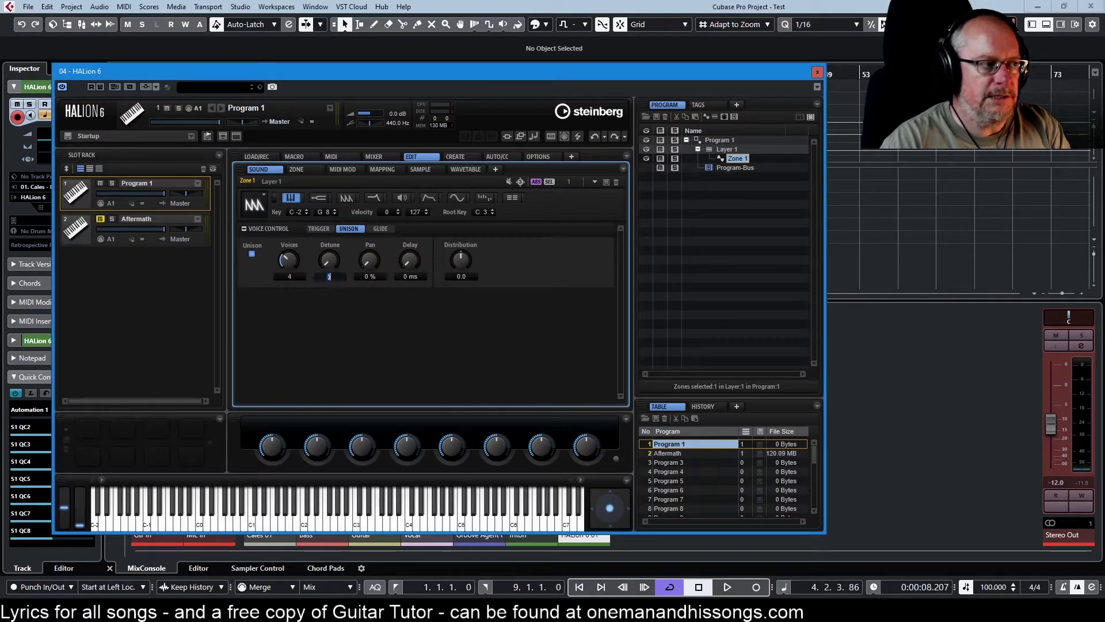
key("Return")
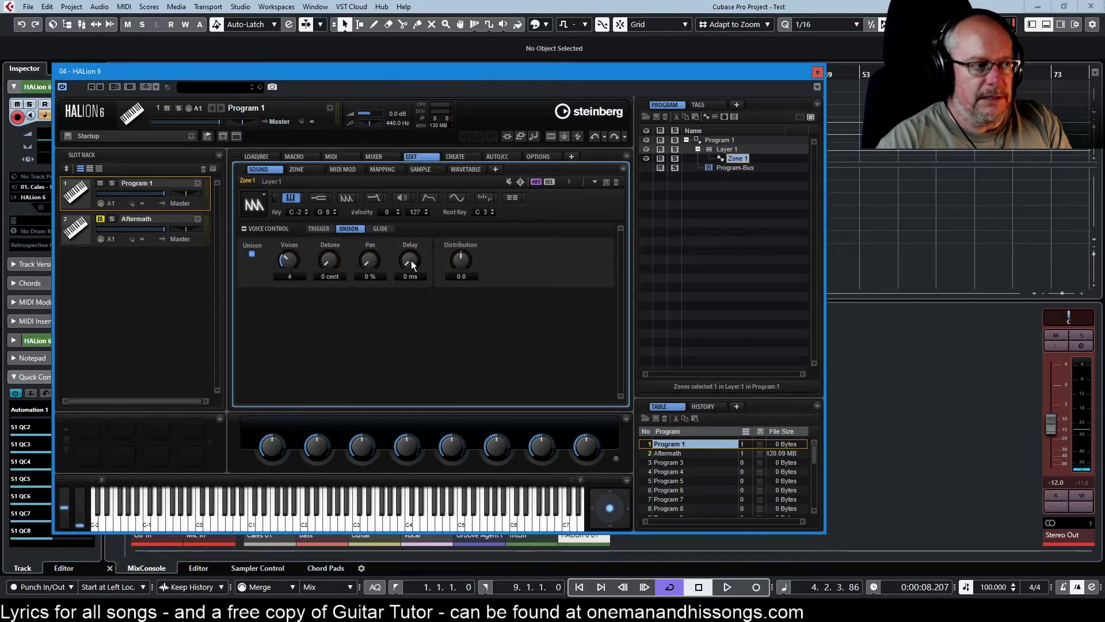
scroll(411, 260, "up", 1)
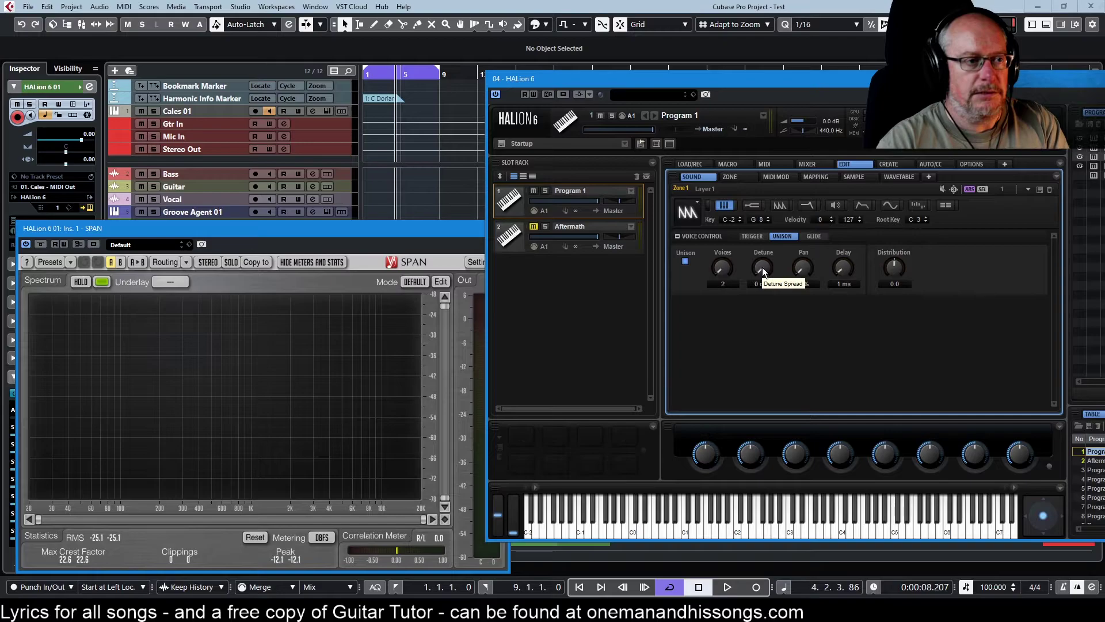
Step: Move the HALion window back left so its program tree is visible again
scroll(763, 269, "up", 2)
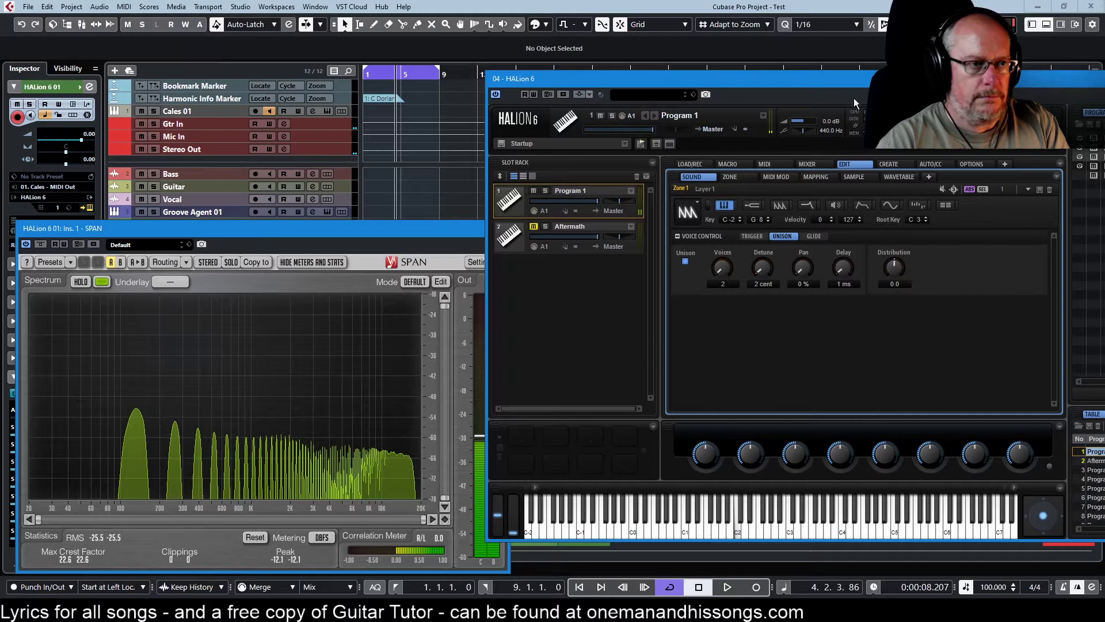
left_click_drag(848, 78, 450, 66)
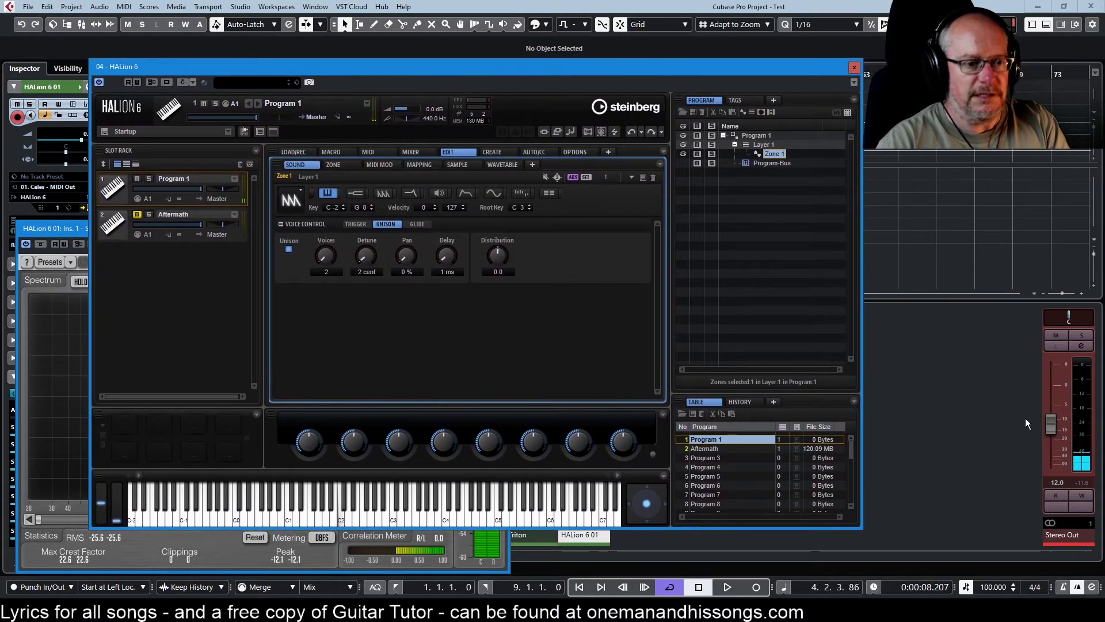
left_click_drag(1056, 433, 1055, 419)
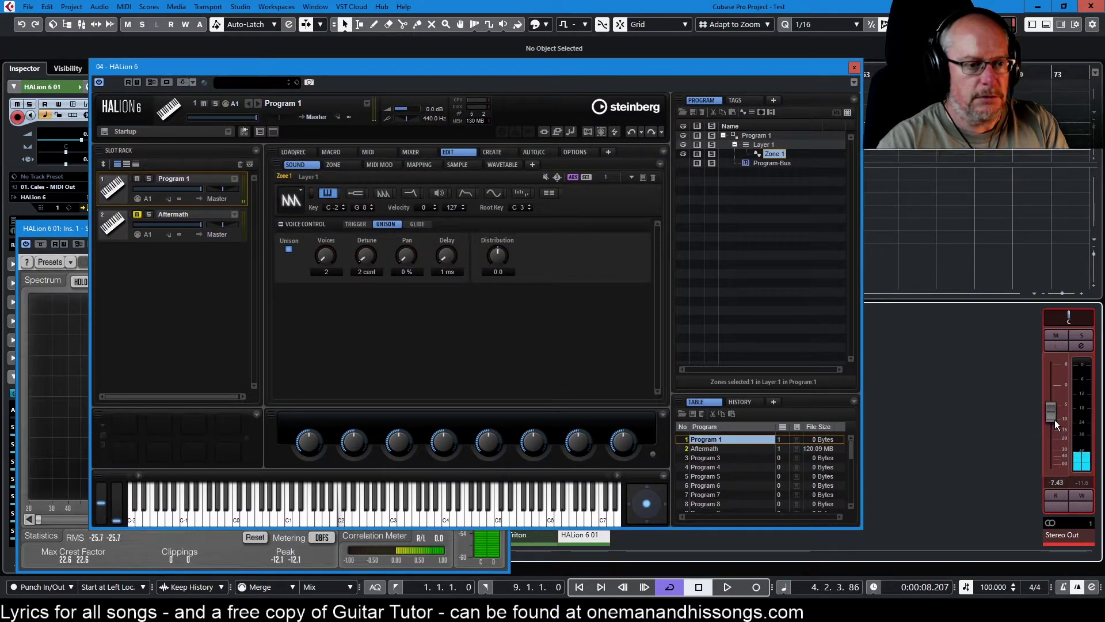
left_click_drag(737, 67, 782, 67)
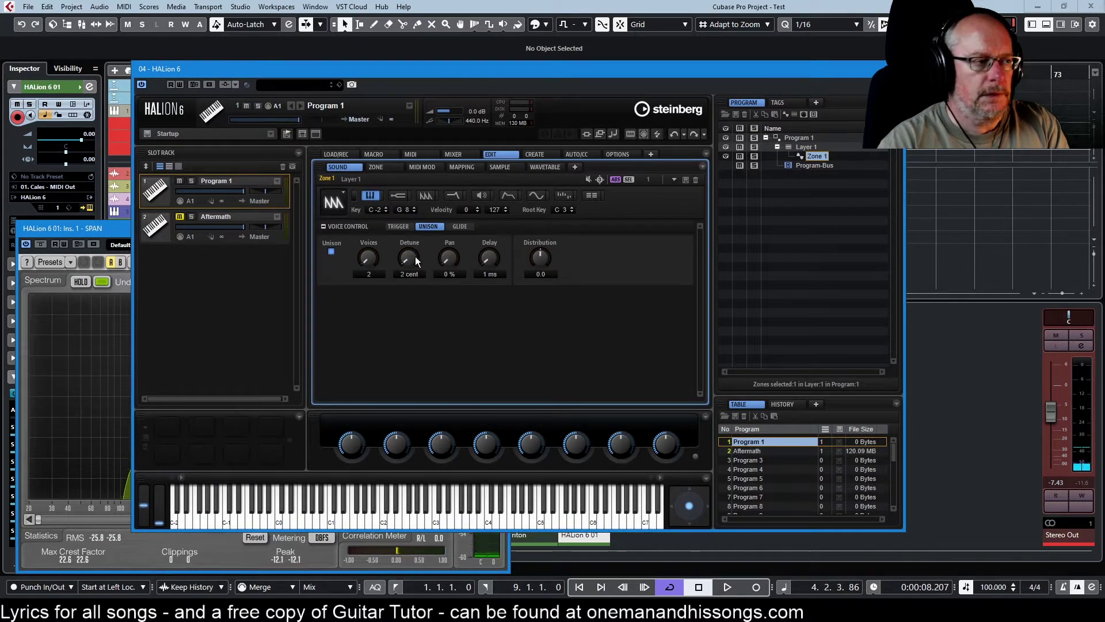
left_click_drag(488, 260, 489, 201)
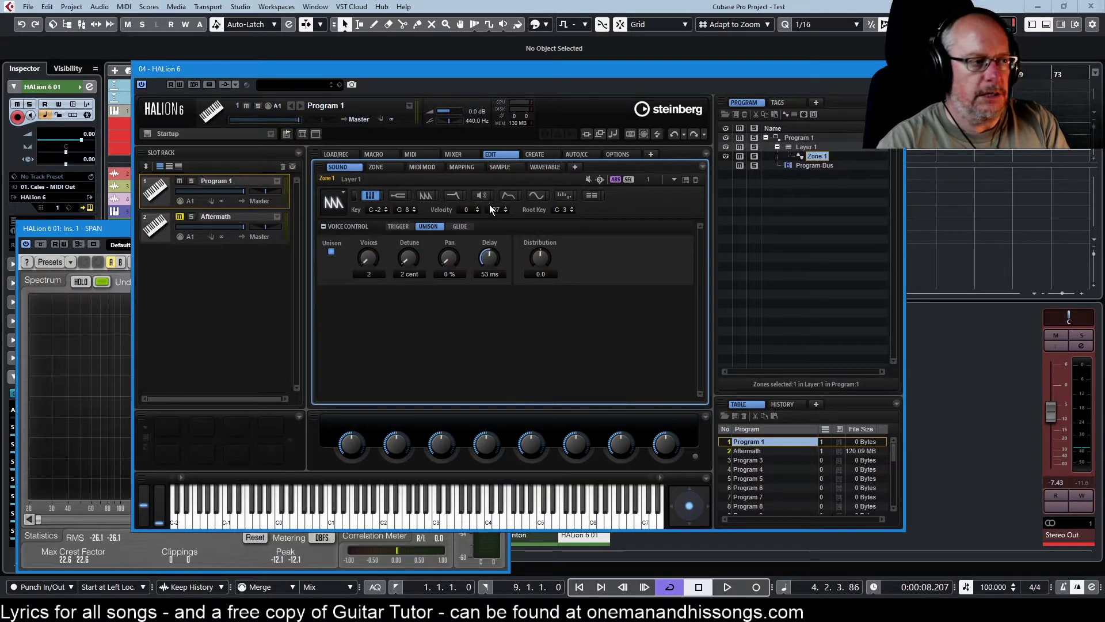
left_click(352, 512)
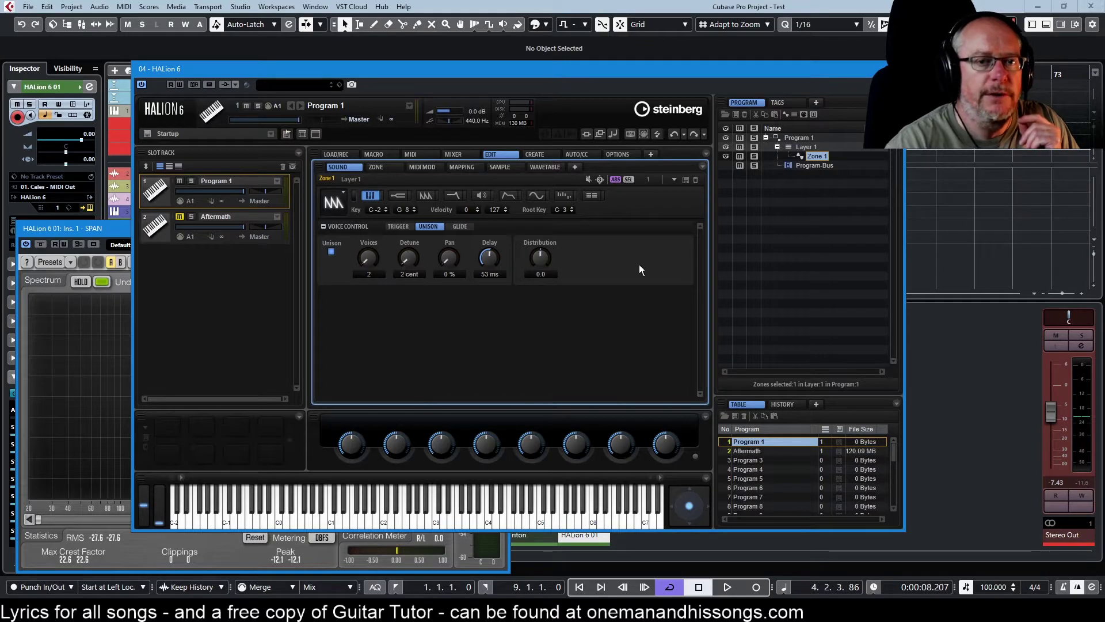
left_click(543, 262)
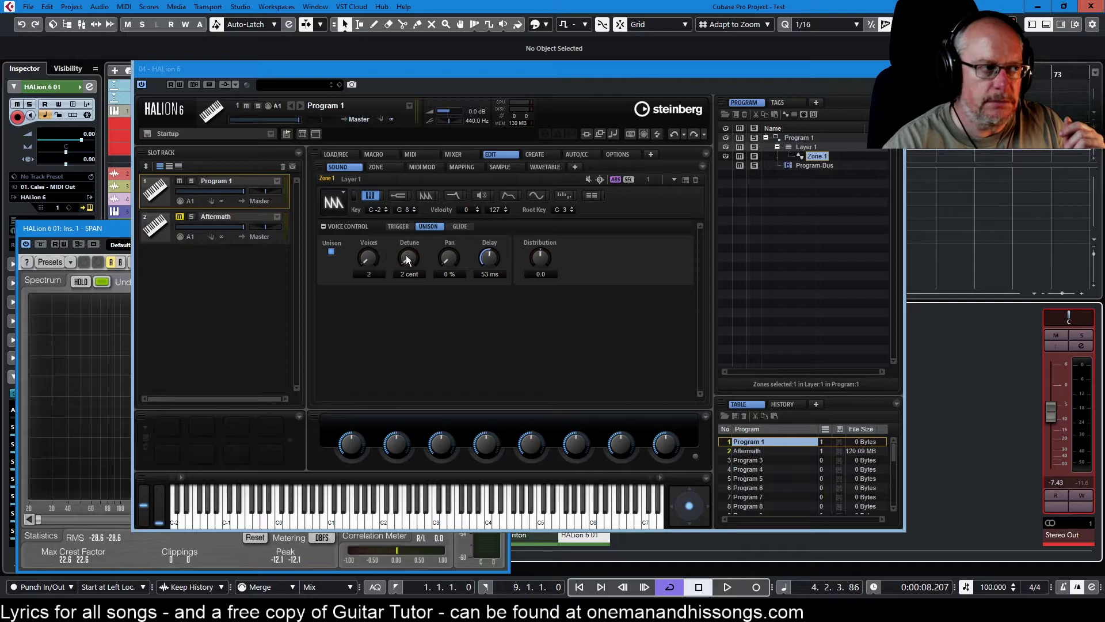
Step: Raise unison detune to 64 cent and push Distribution down to -100.0
left_click_drag(406, 254, 410, 243)
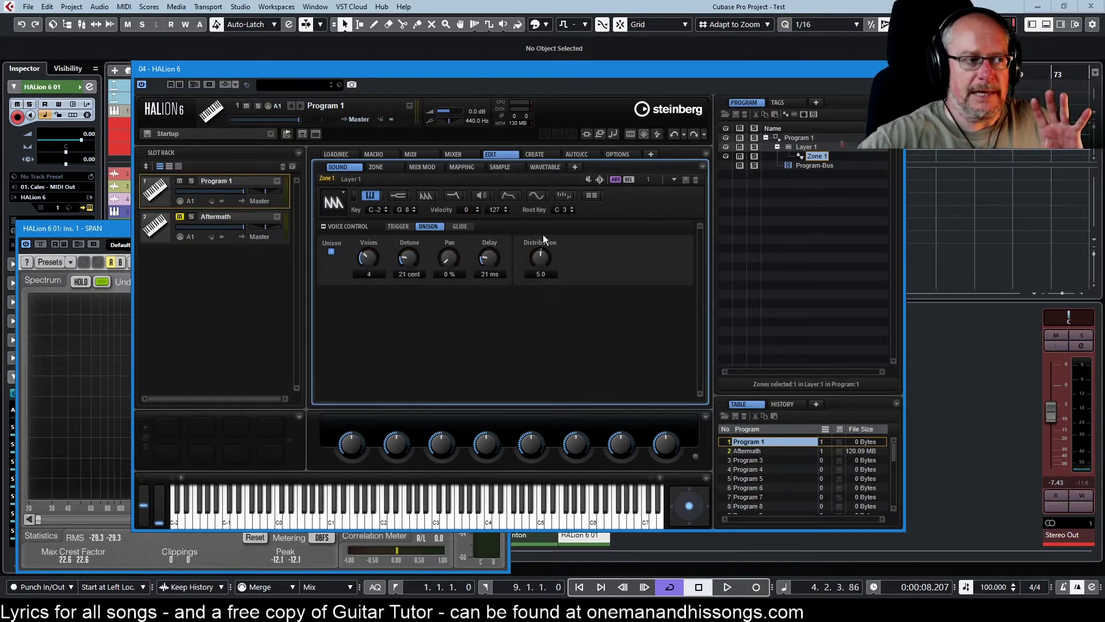
left_click_drag(410, 257, 410, 202)
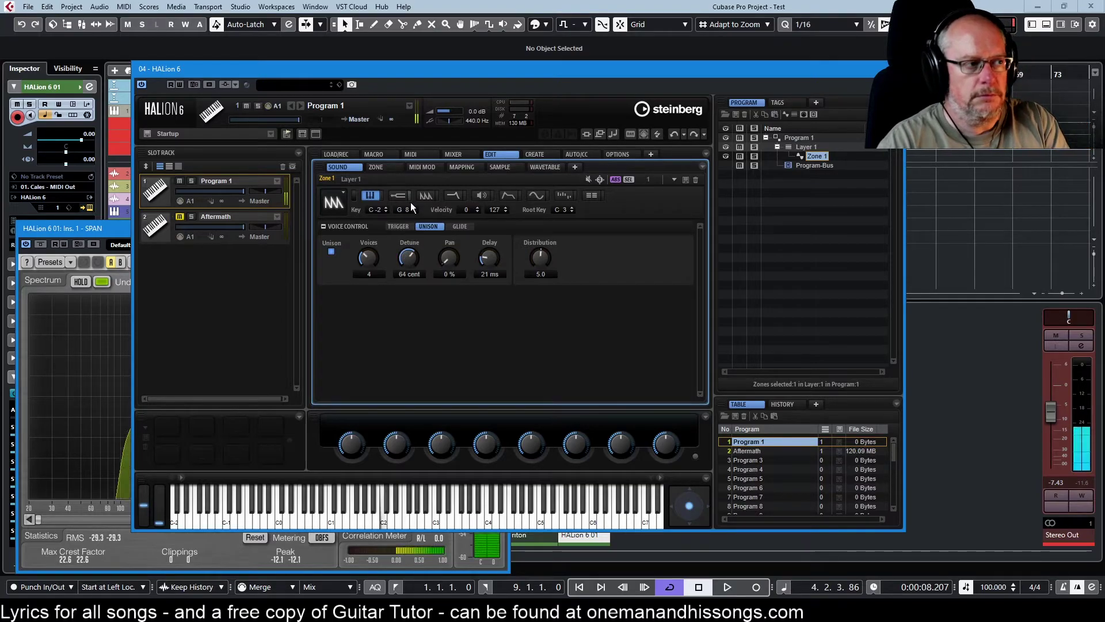
left_click_drag(542, 266, 540, 193)
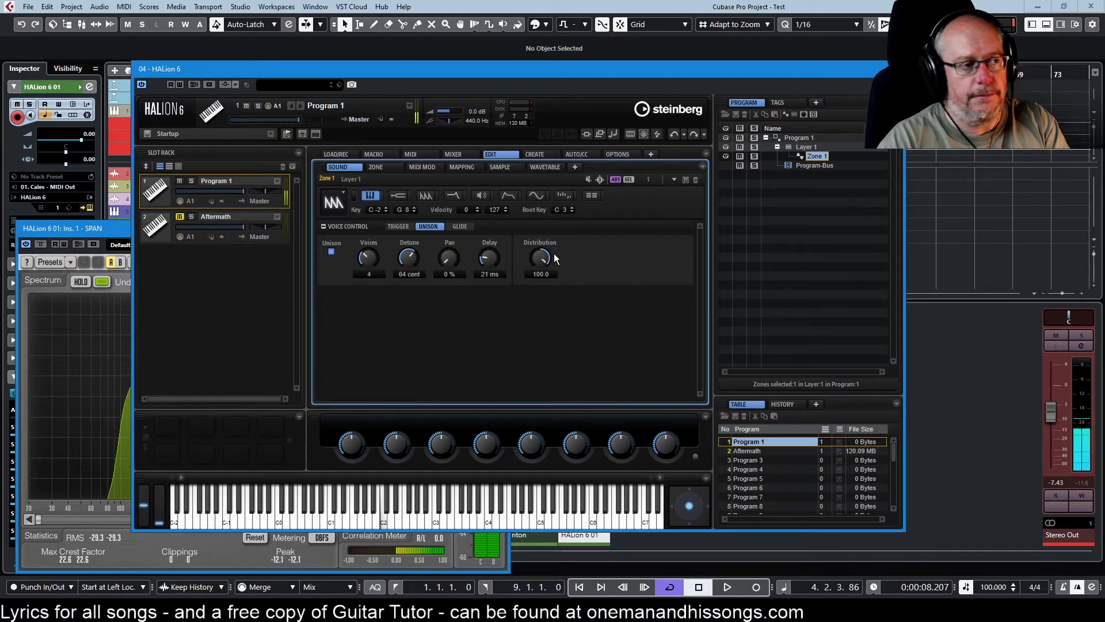
left_click_drag(541, 260, 551, 194)
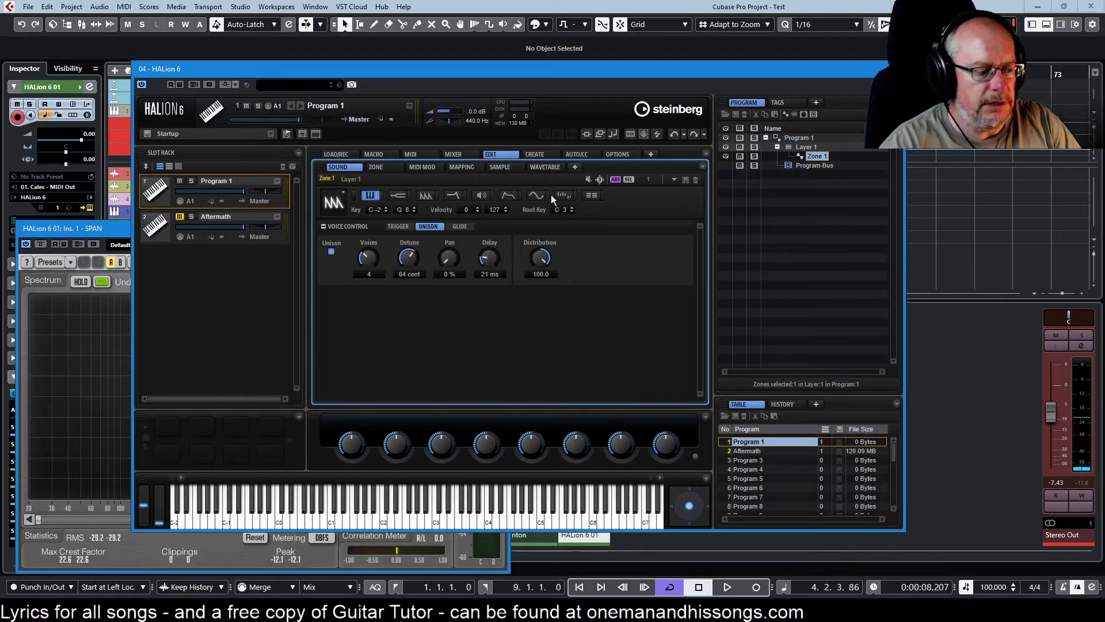
left_click_drag(539, 258, 513, 341)
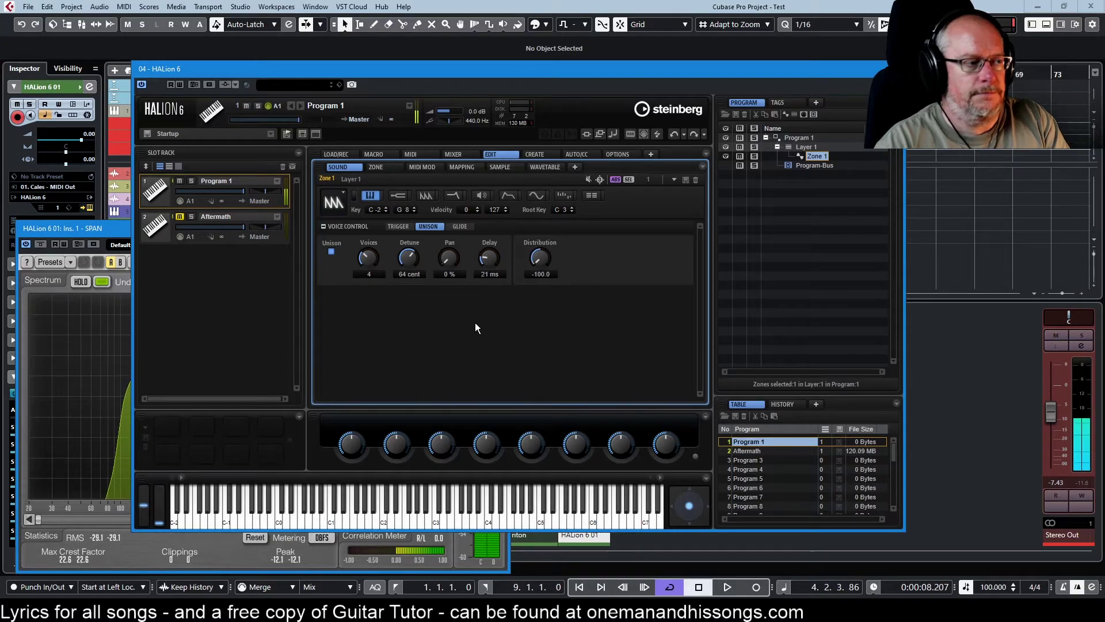
Step: Disable Unison, enable Glide on the Glide settings, and set the glide time to 401 ms
left_click(331, 251)
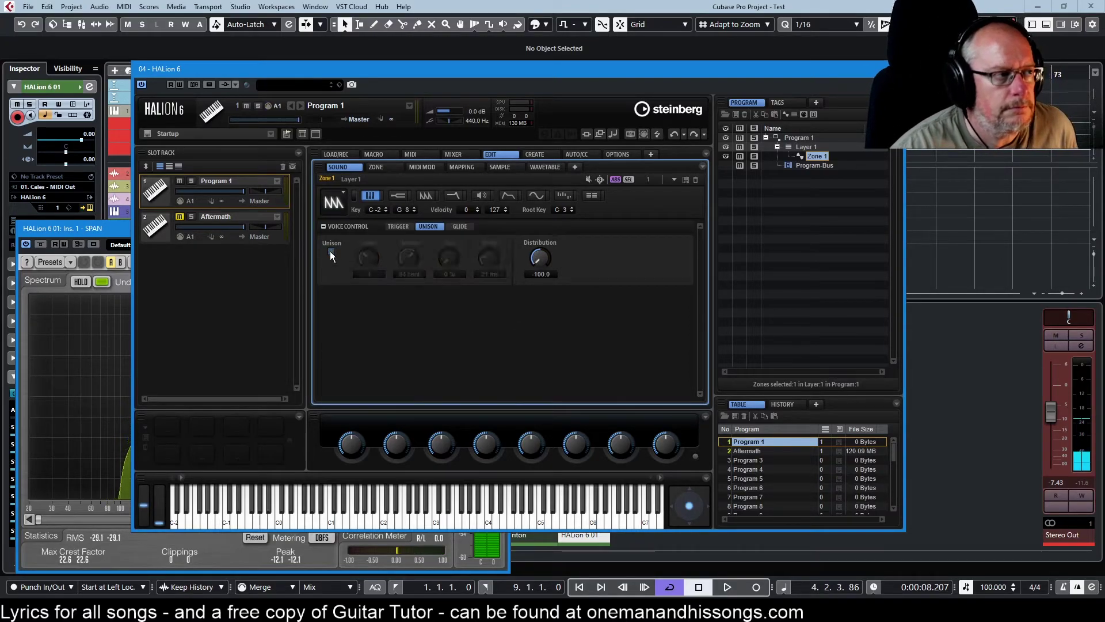
left_click(458, 227)
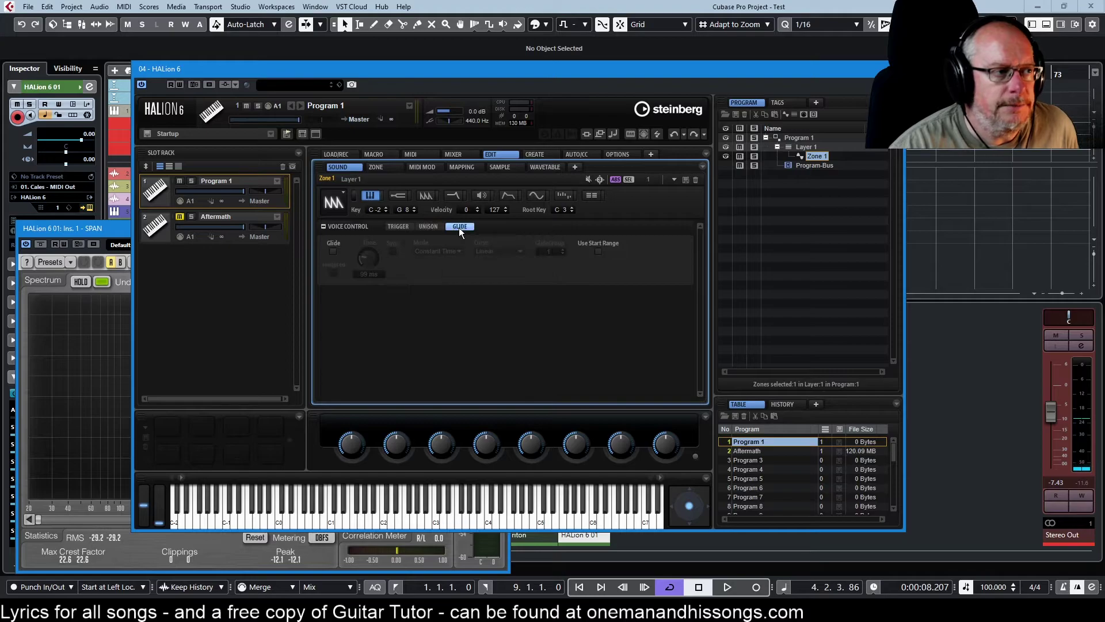
left_click(333, 251)
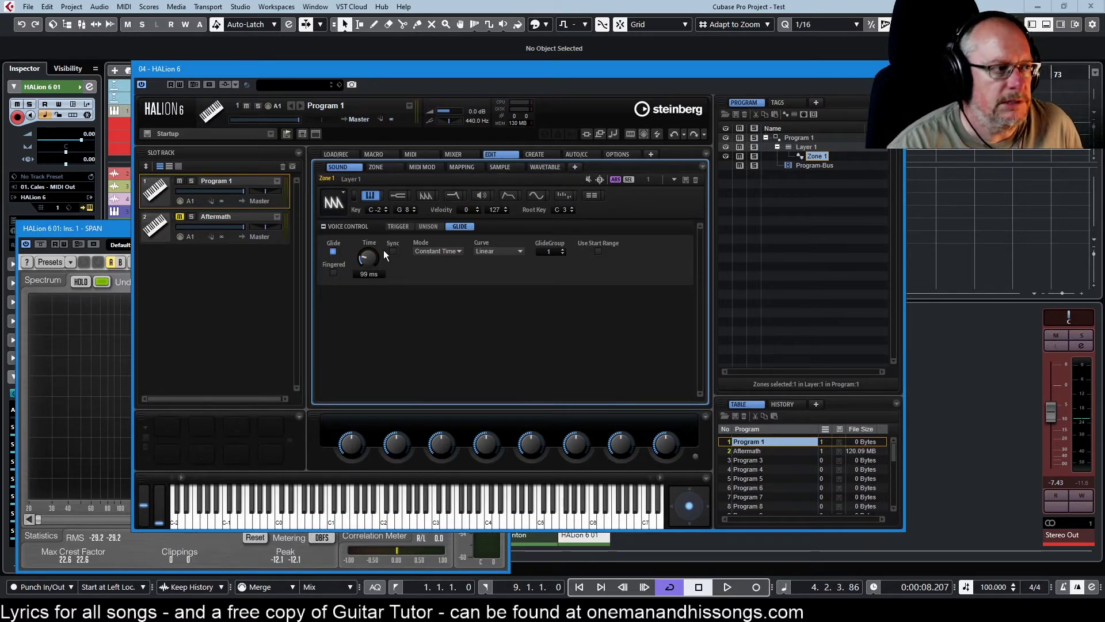
left_click_drag(370, 257, 365, 225)
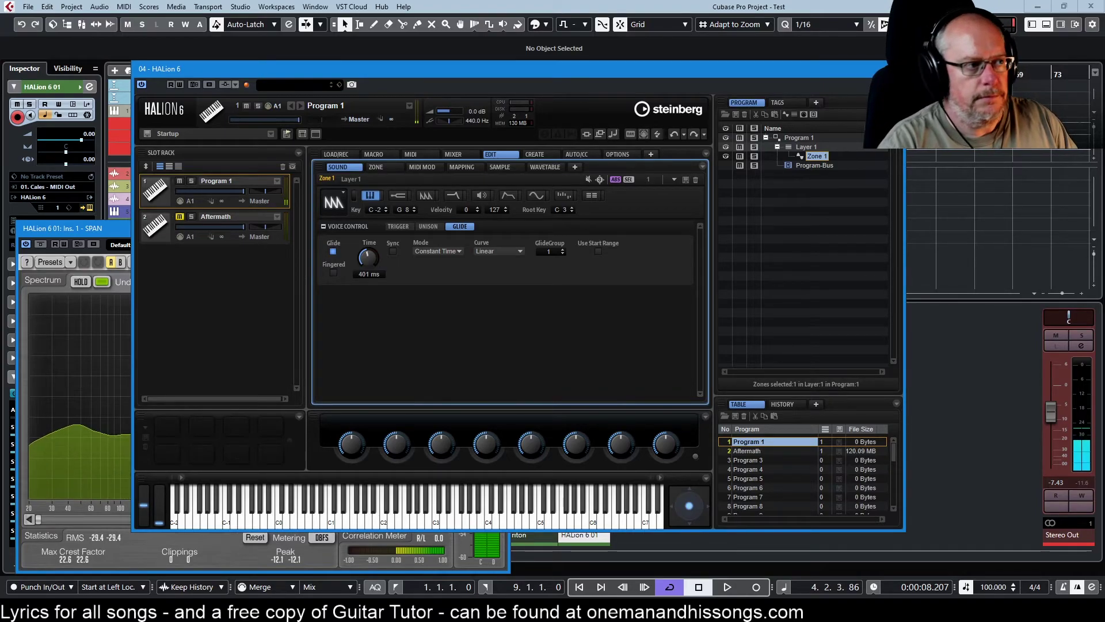
Step: Choose Constant Speed glide mode, set the glide time to about 441 ms, and switch tempo Sync on
left_click(436, 252)
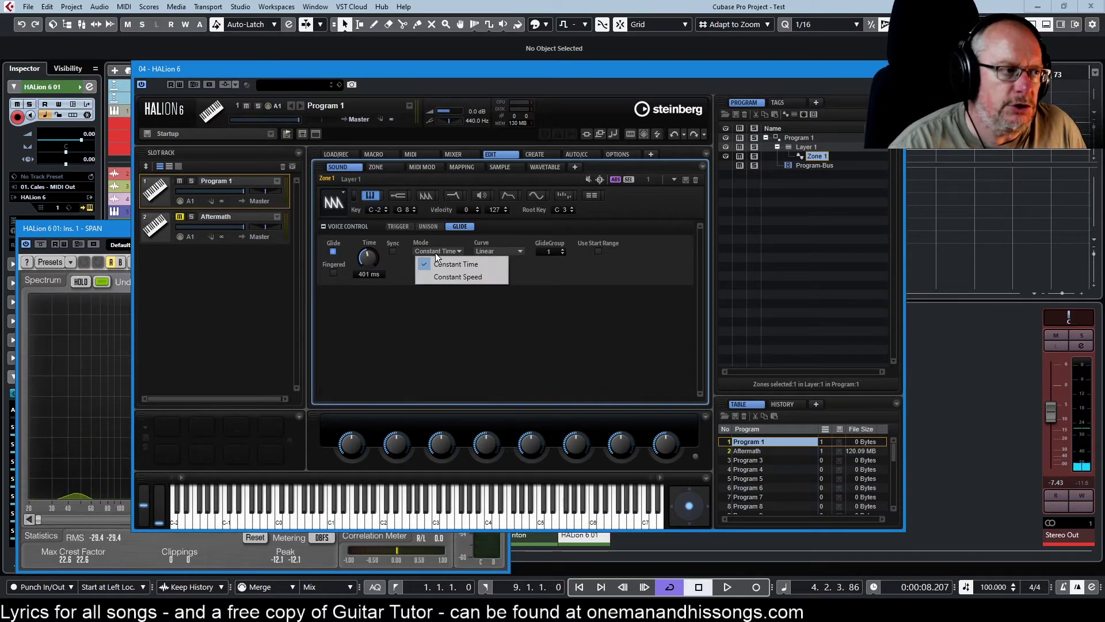
left_click(443, 279)
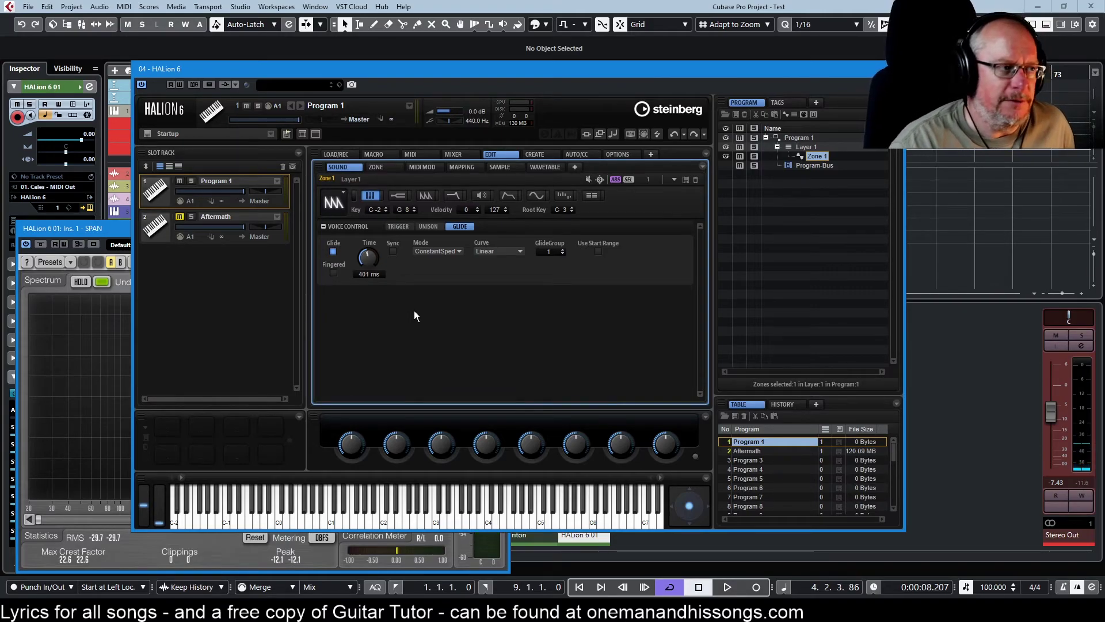
left_click_drag(368, 302, 368, 315)
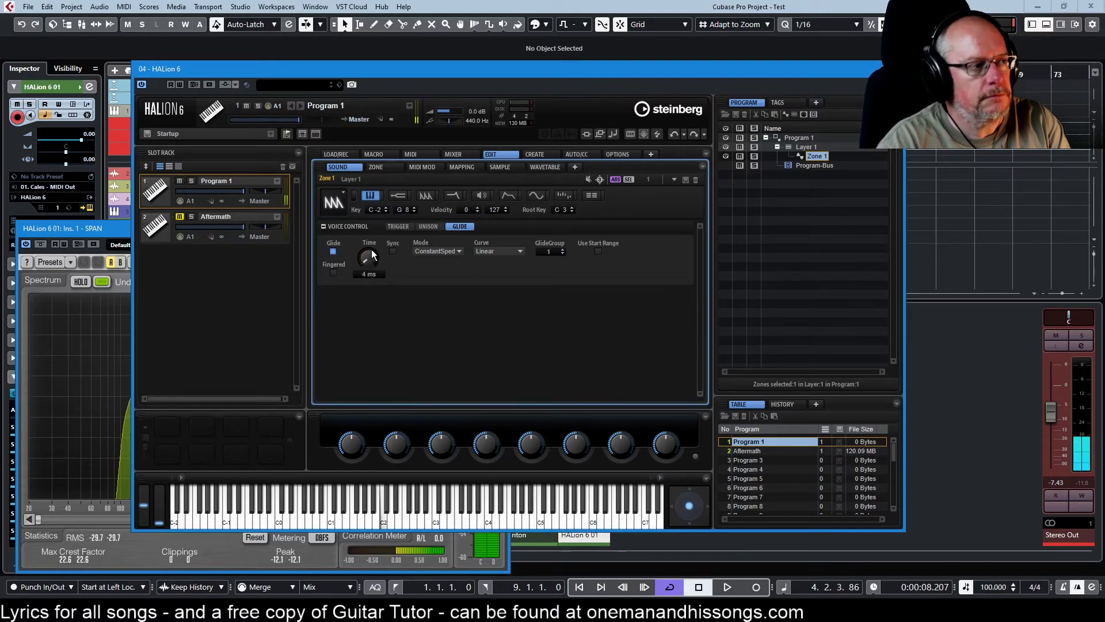
left_click_drag(372, 254, 368, 199)
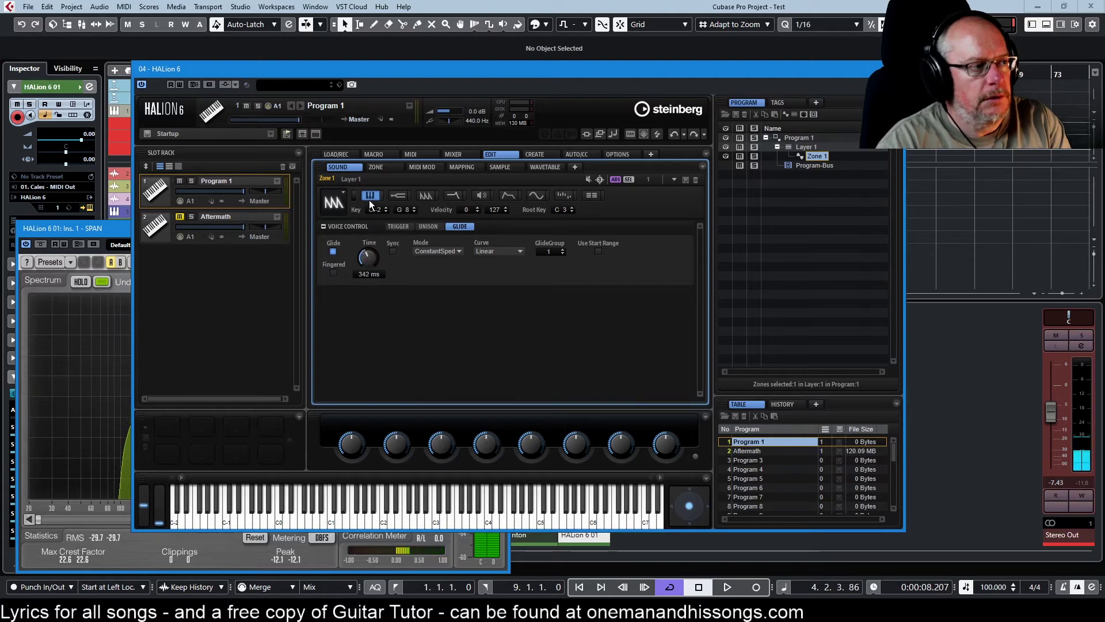
scroll(366, 259, "up", 3)
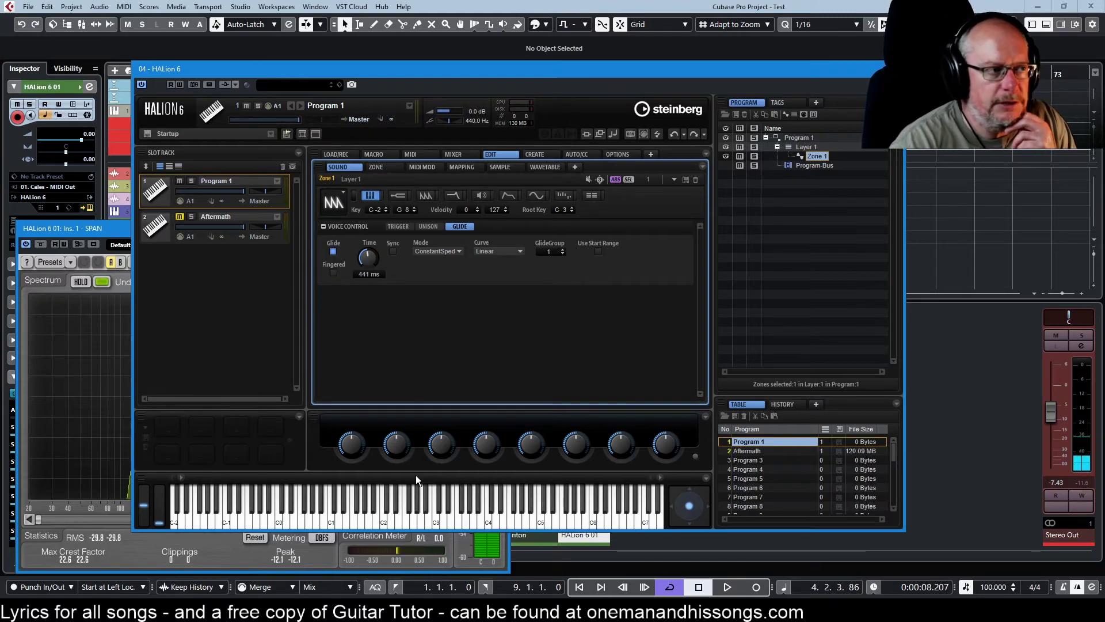
left_click(392, 251)
Step: Check the synced note values keeping Off, turn Sync back off, and choose the Quantized curve
left_click(361, 250)
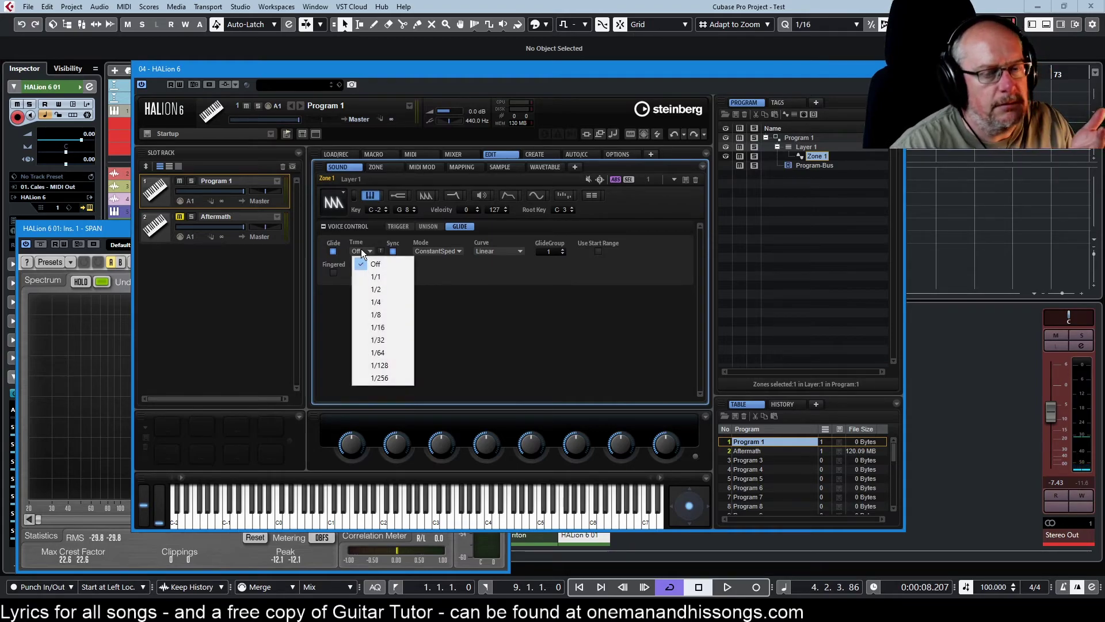
left_click(453, 308)
left_click(393, 251)
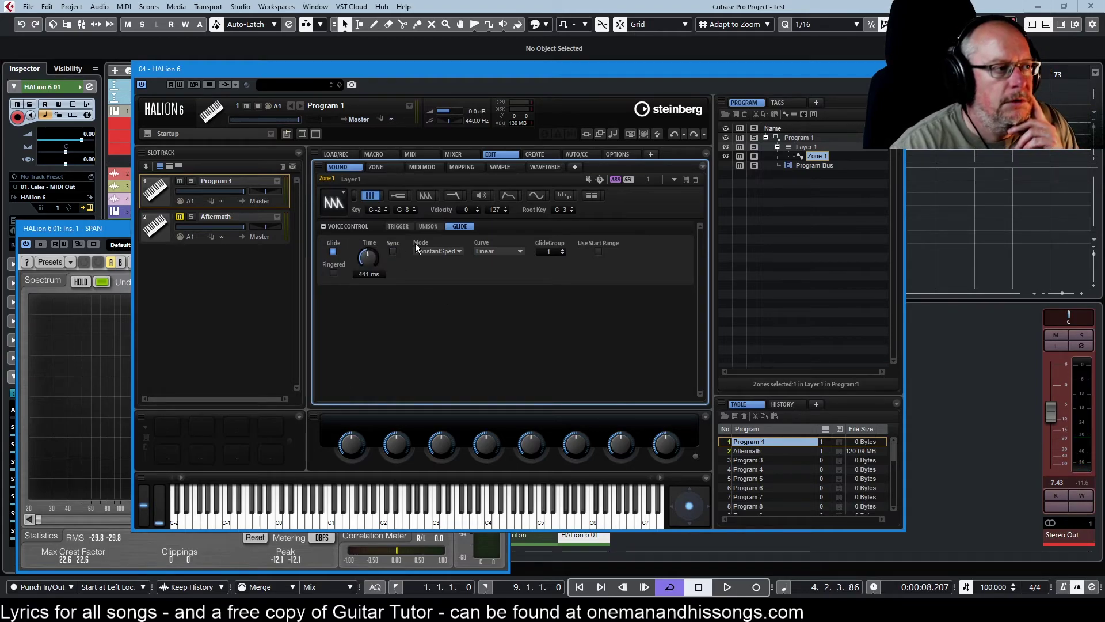
left_click(492, 251)
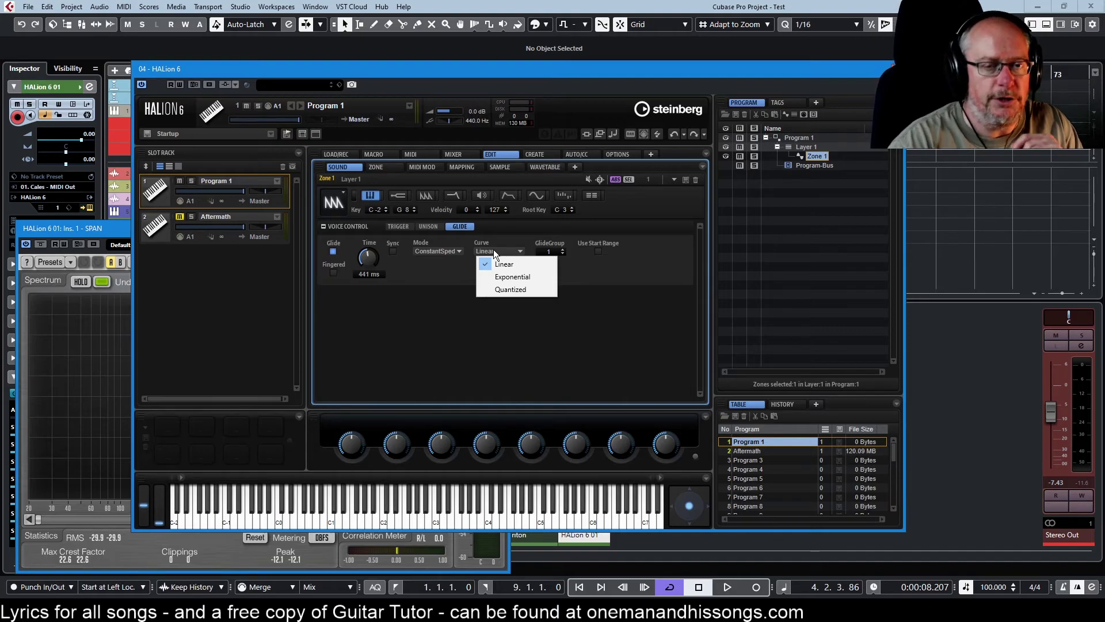
left_click(512, 290)
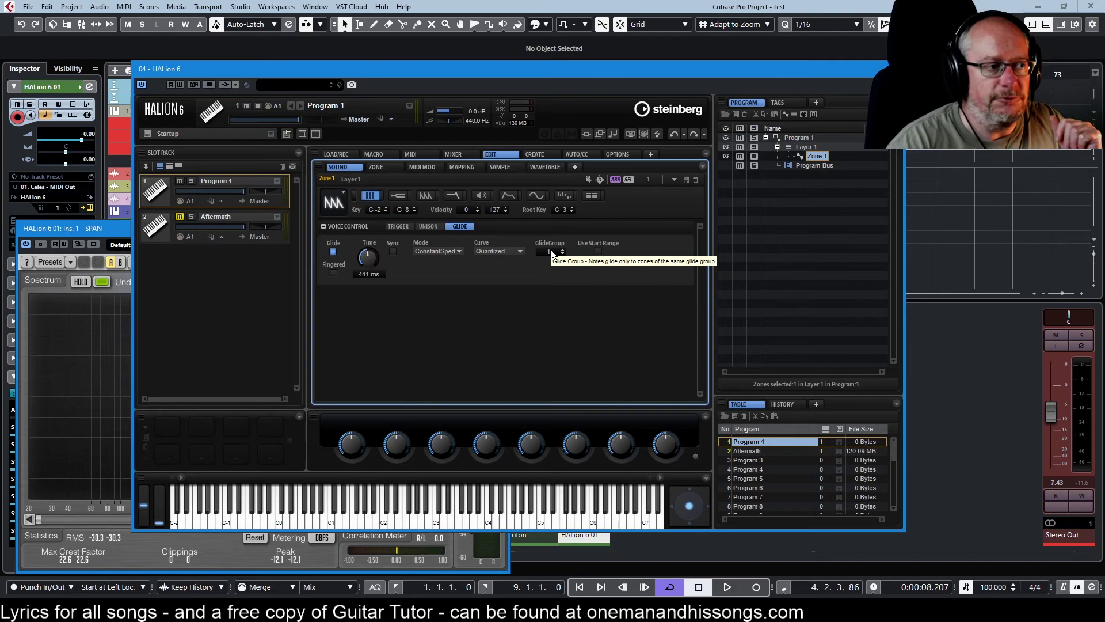
Step: Drag the GlideGroup value from 1 up to 32
left_click_drag(551, 250, 558, 254)
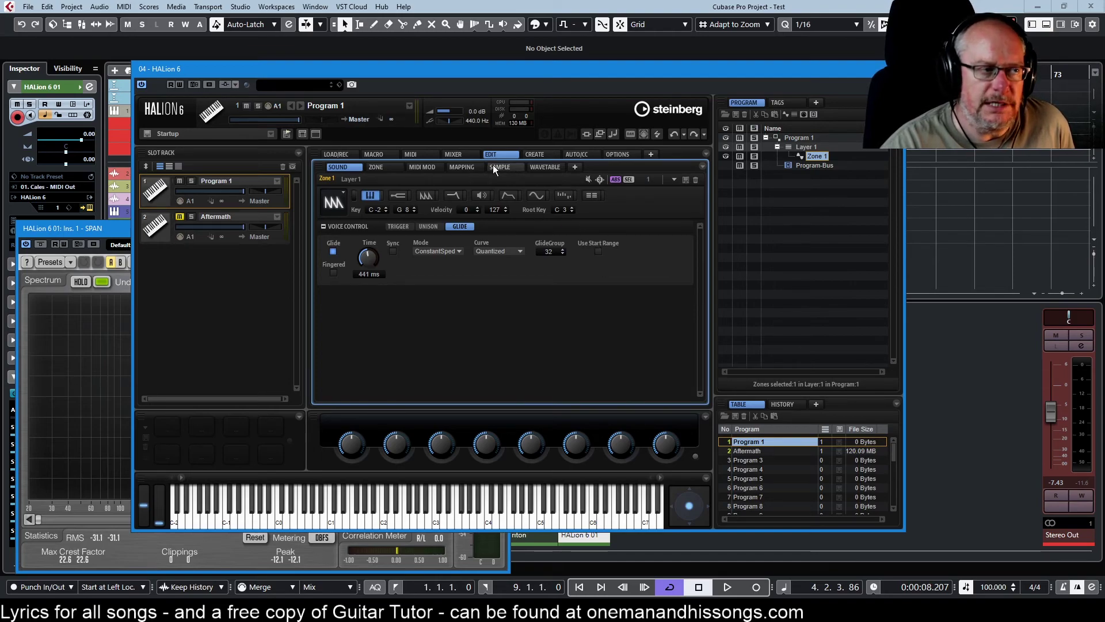
Step: Tick Use Start Range in the Glide panel and make sure it stays enabled
left_click(598, 252)
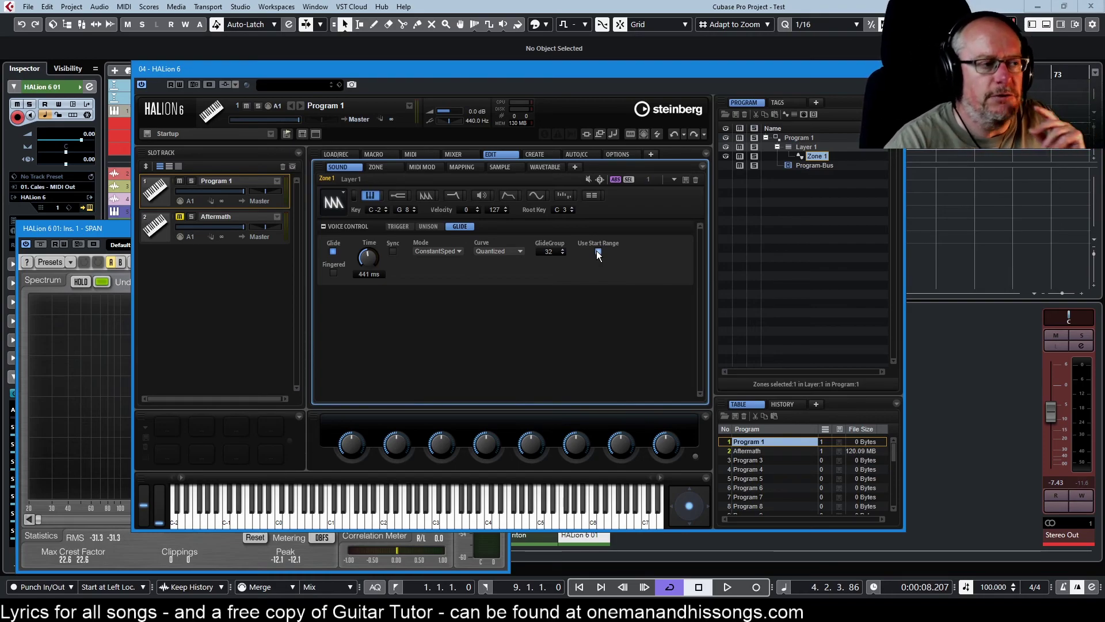
left_click(598, 252)
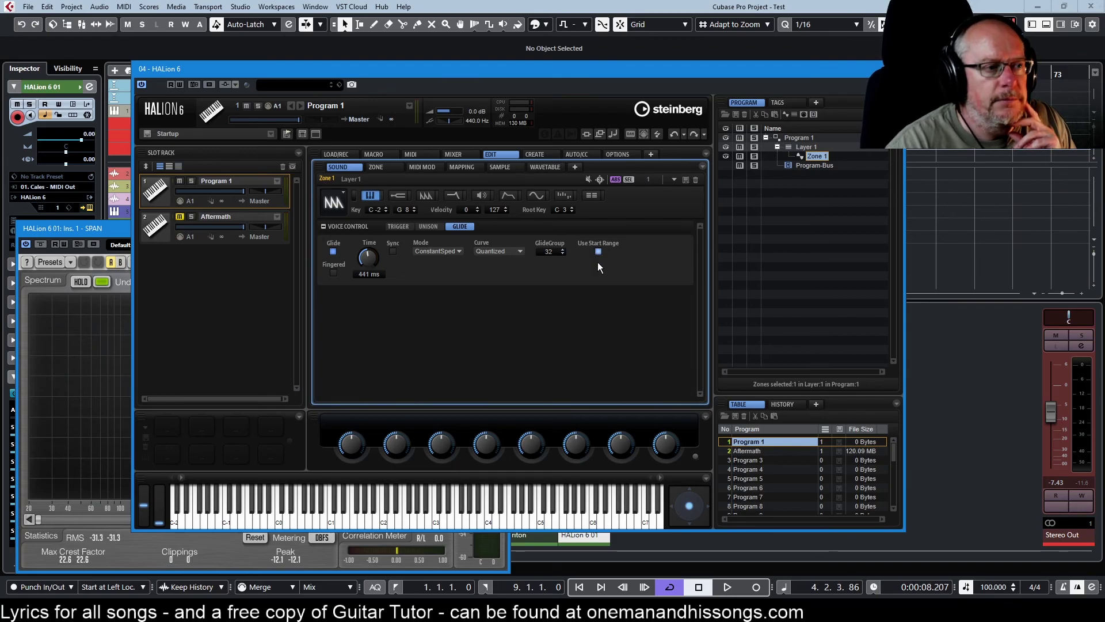